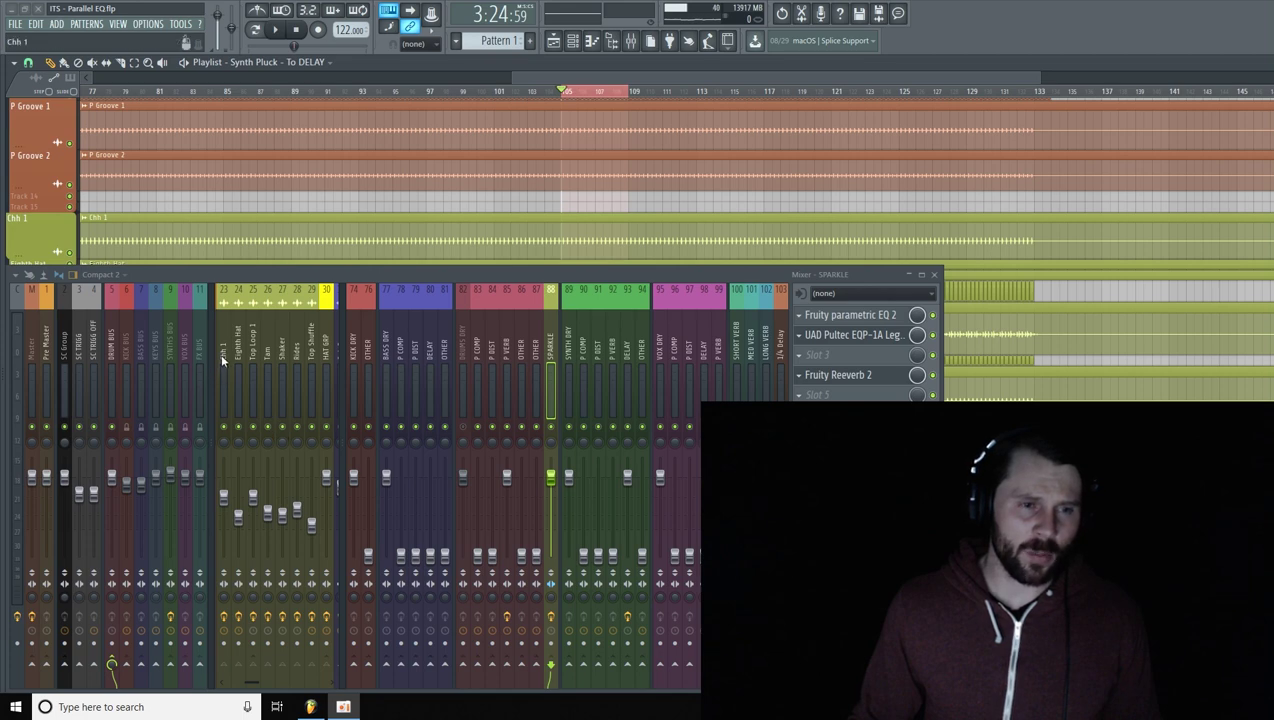
- Browse the Shaker, Top Loop 1, HAT GRP, P DIST, DRUMS DRY and P COMP channels, then reselect SPARKLE
{"action": "left_click", "coordinate": [284, 358]}
{"action": "left_click", "coordinate": [253, 362]}
{"action": "left_click", "coordinate": [329, 350]}
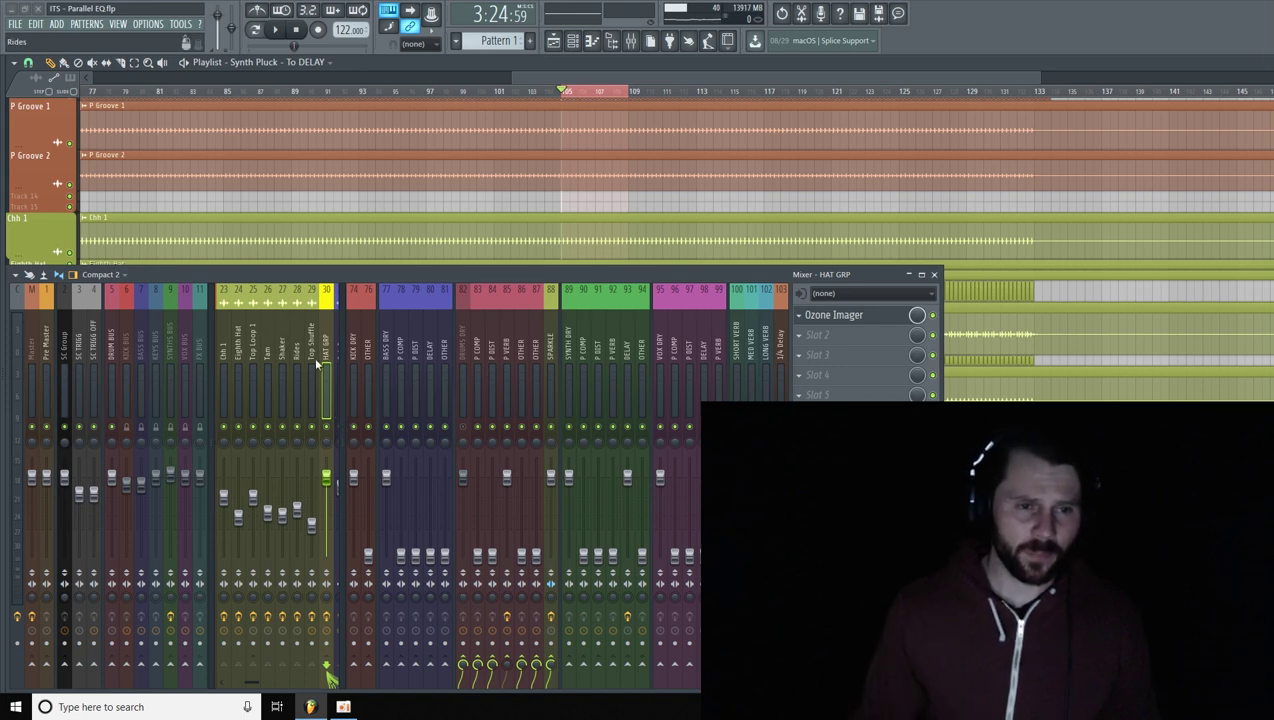
{"action": "left_click", "coordinate": [491, 358]}
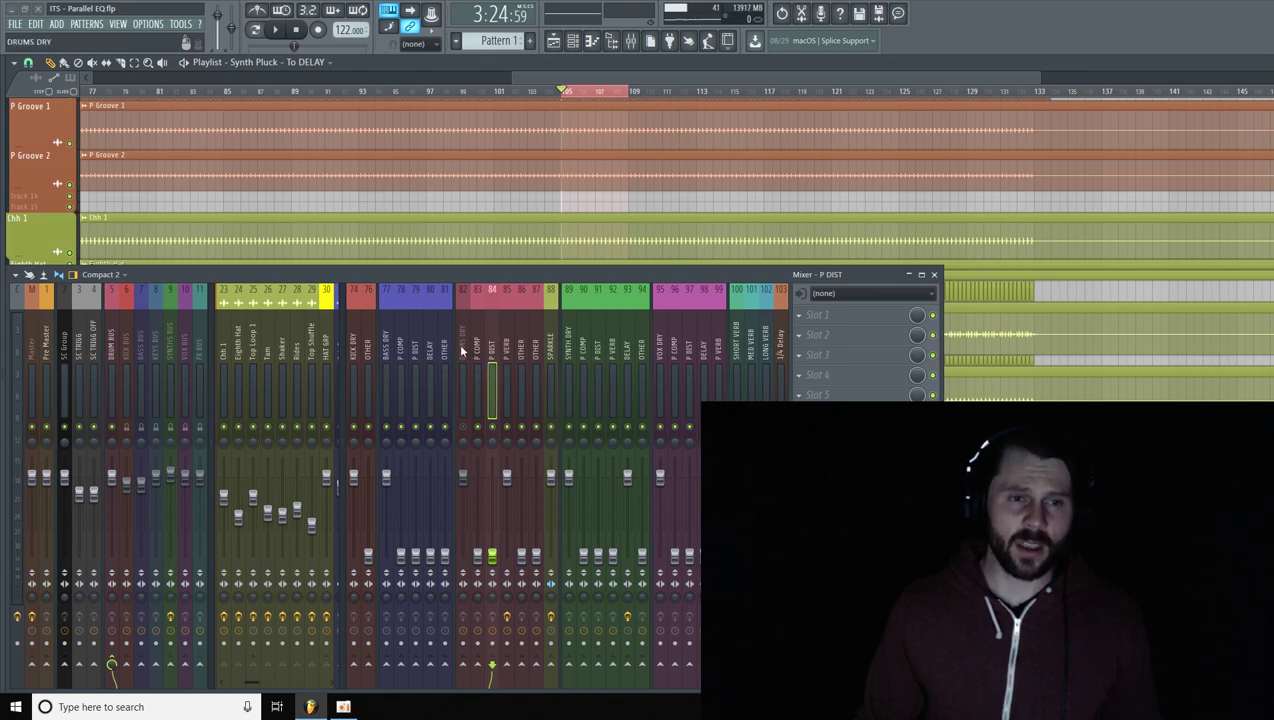
{"action": "left_click", "coordinate": [462, 352]}
{"action": "left_click", "coordinate": [474, 357]}
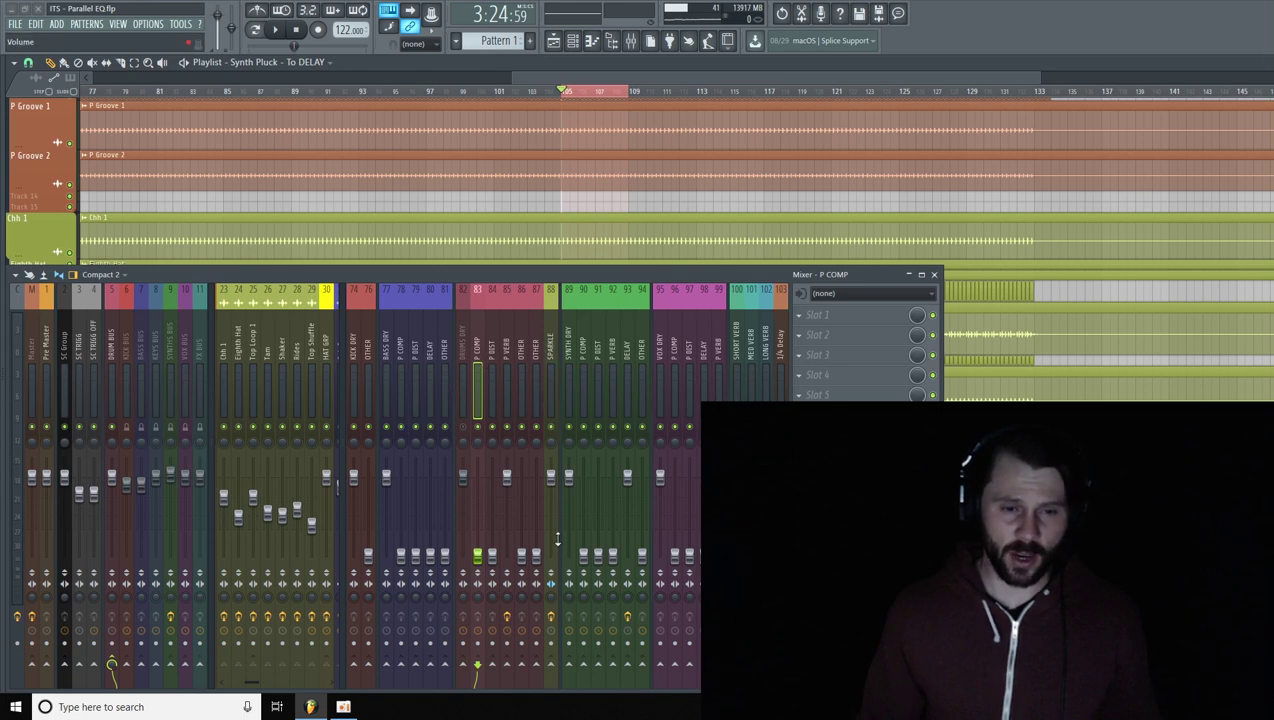
{"action": "left_click", "coordinate": [549, 350]}
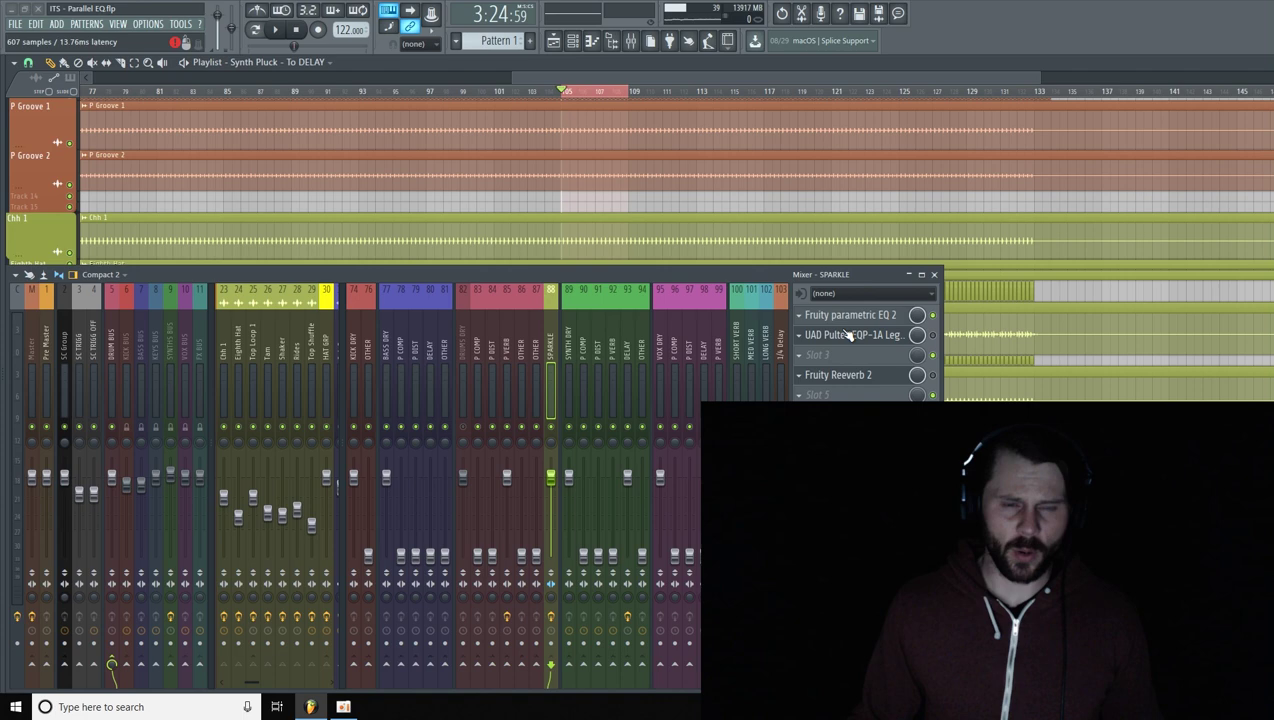
- Open SPARKLE's Fruity parametric EQ 2 and compare it bypassed and active during playback
{"action": "left_click", "coordinate": [889, 318]}
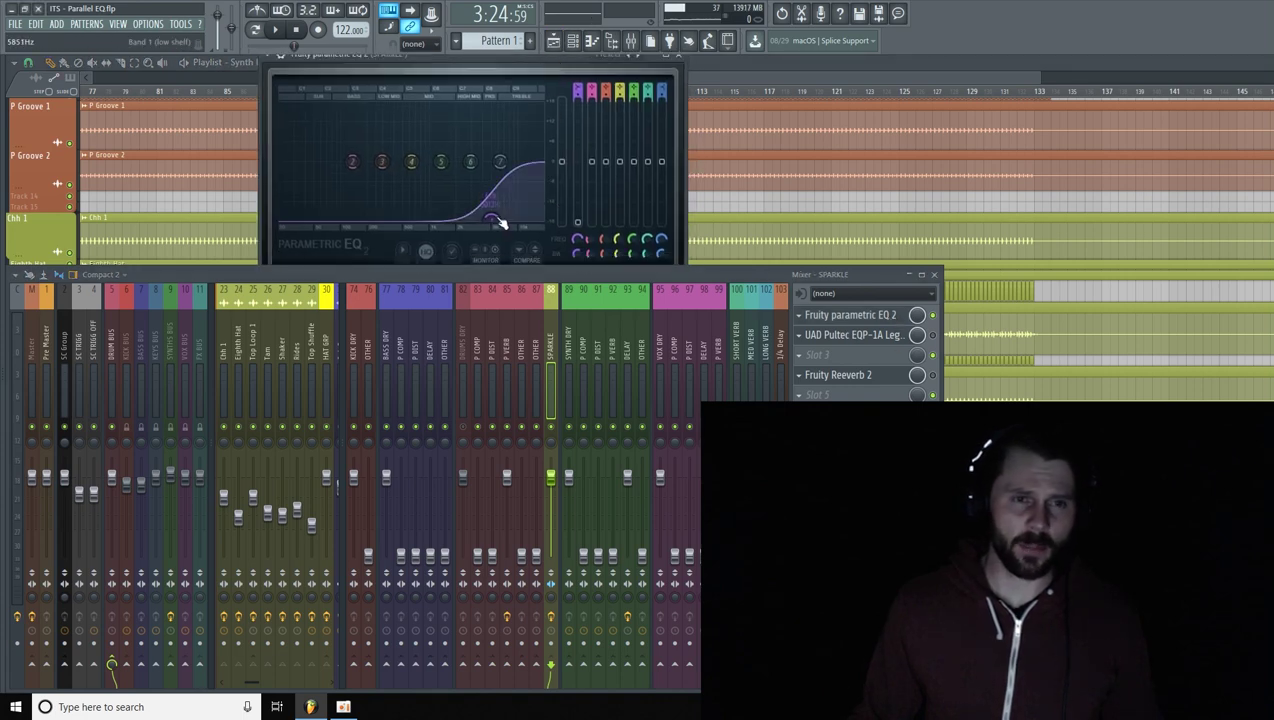
{"action": "key", "text": "space"}
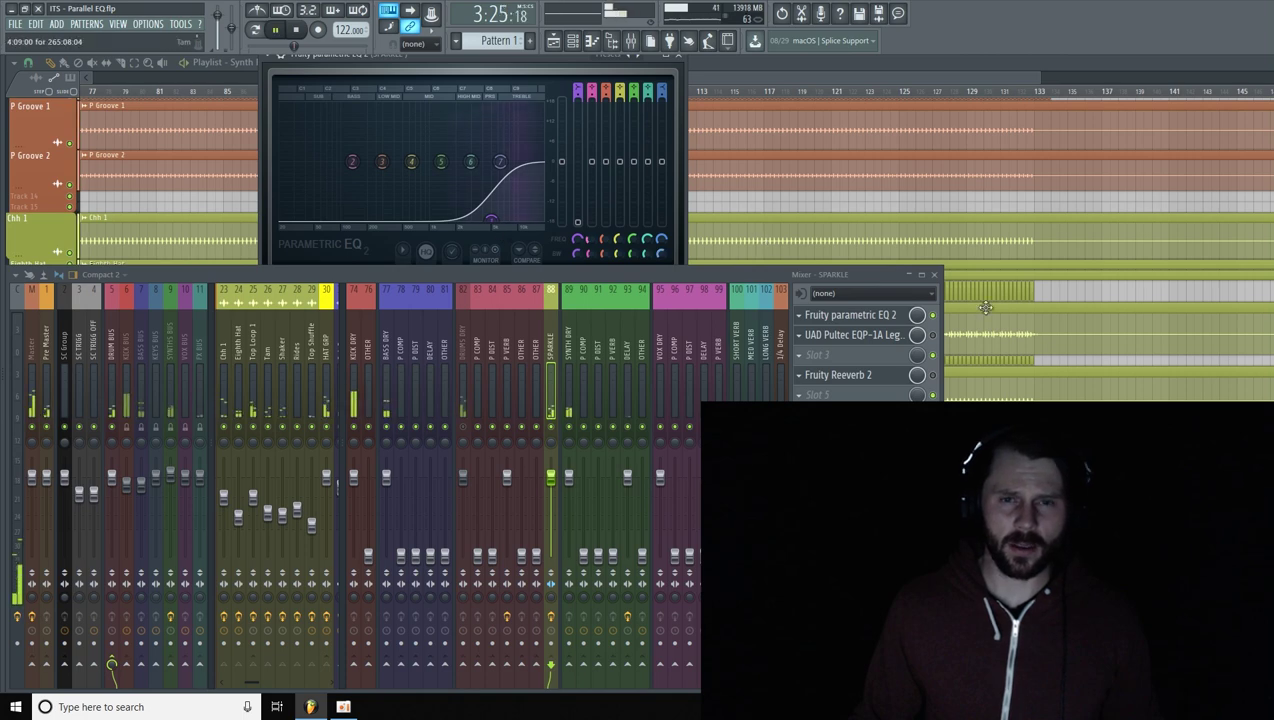
{"action": "left_click", "coordinate": [933, 315]}
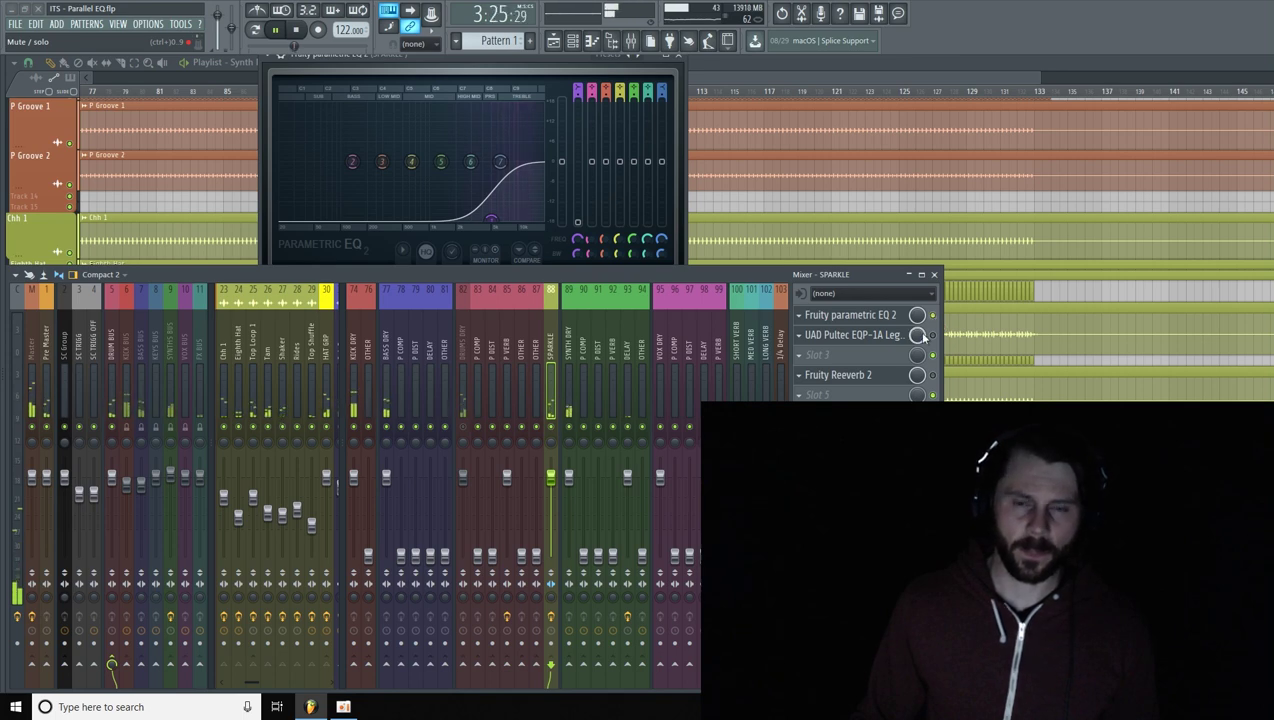
{"action": "left_click", "coordinate": [933, 316]}
{"action": "key", "text": "space"}
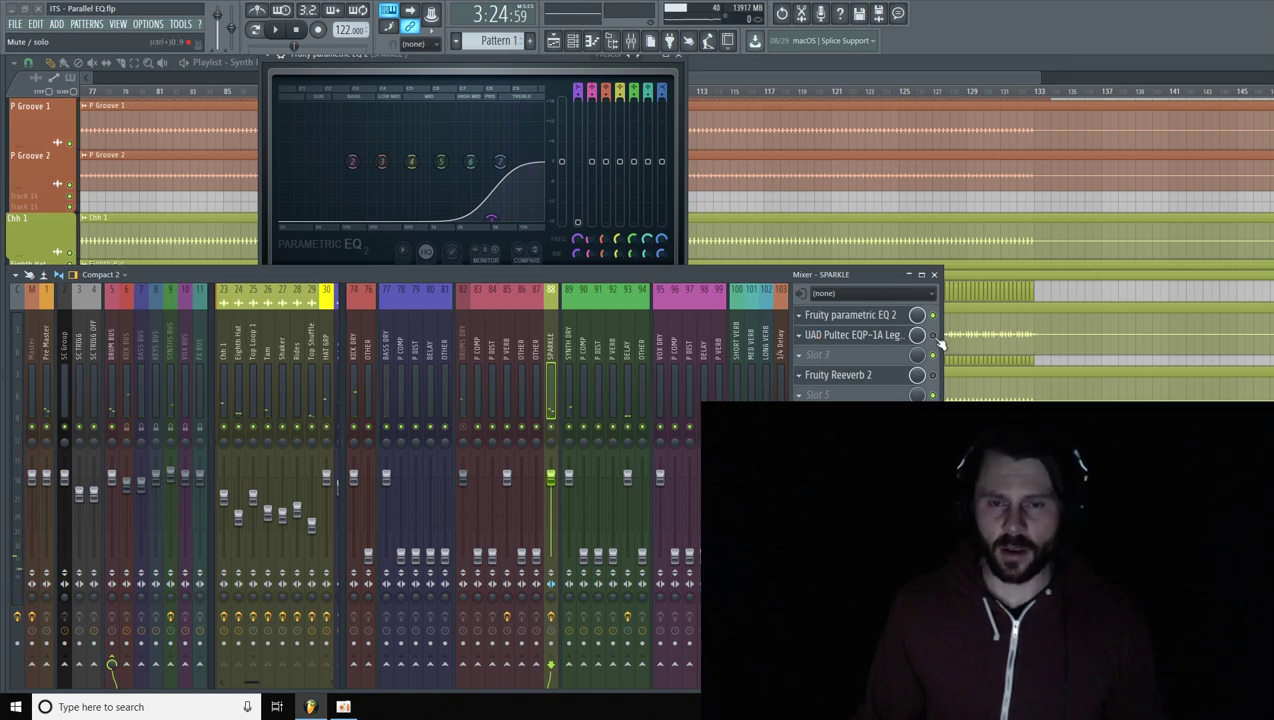
- Switch on SPARKLE's UAD Pultec EQP-1A slot and open its plugin window
{"action": "left_click", "coordinate": [934, 336]}
{"action": "left_click", "coordinate": [888, 338]}
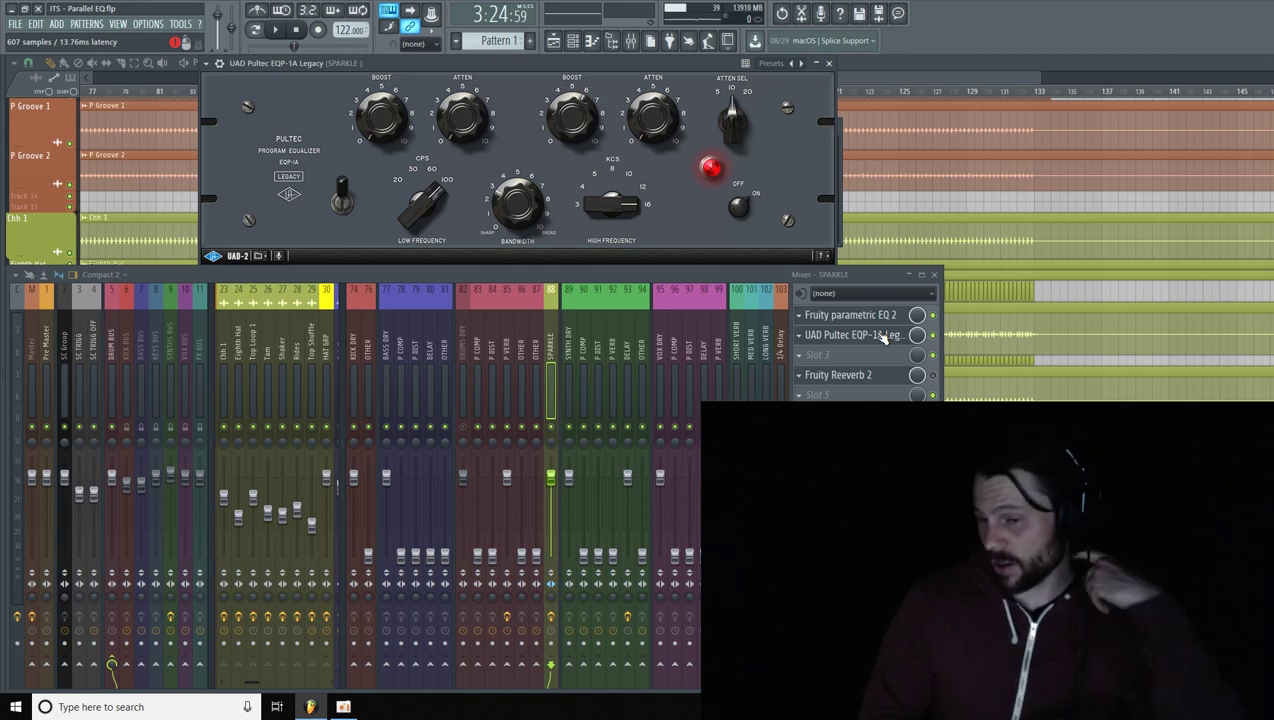
- Load UAD Maag EQ4 into SPARKLE's empty third effect slot
{"action": "left_click", "coordinate": [876, 365]}
{"action": "mouse_move", "coordinate": [820, 372]}
{"action": "left_click", "coordinate": [1248, 111]}
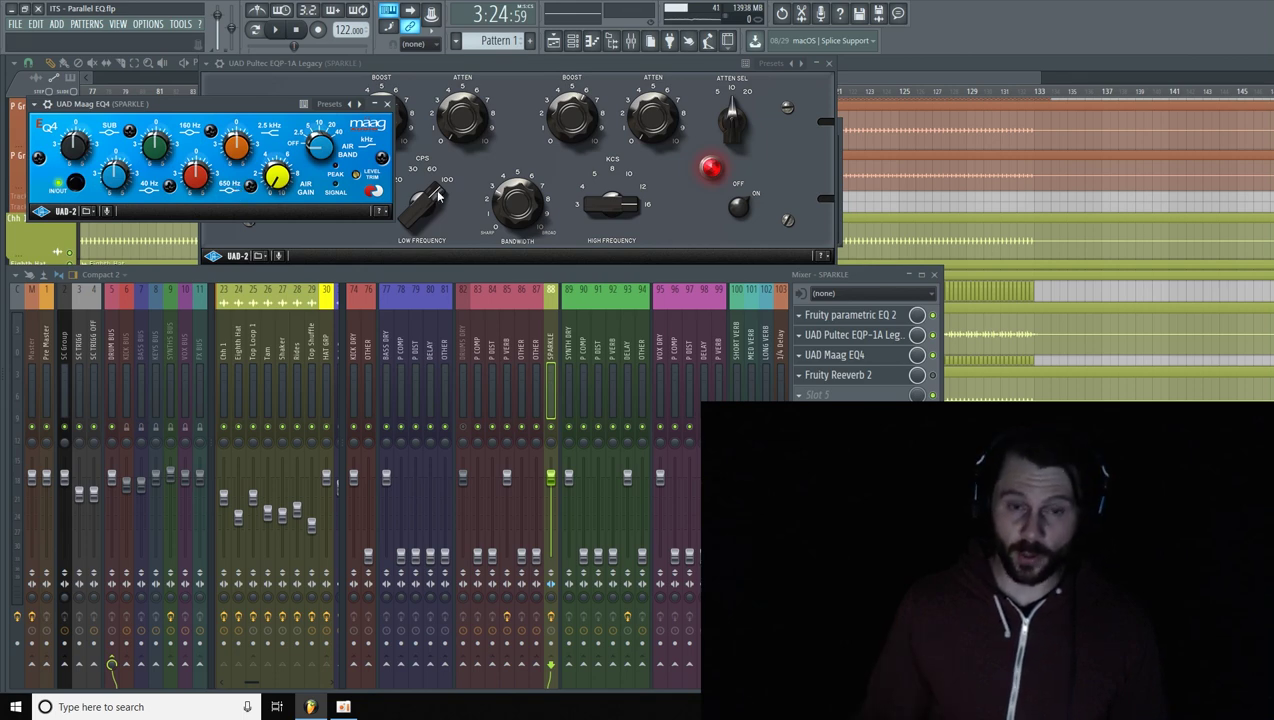
- Replace slot 3's Maag EQ4 with (none) to clear the slot
{"action": "left_click", "coordinate": [805, 371]}
{"action": "mouse_move", "coordinate": [836, 372]}
{"action": "left_click", "coordinate": [1030, 40]}
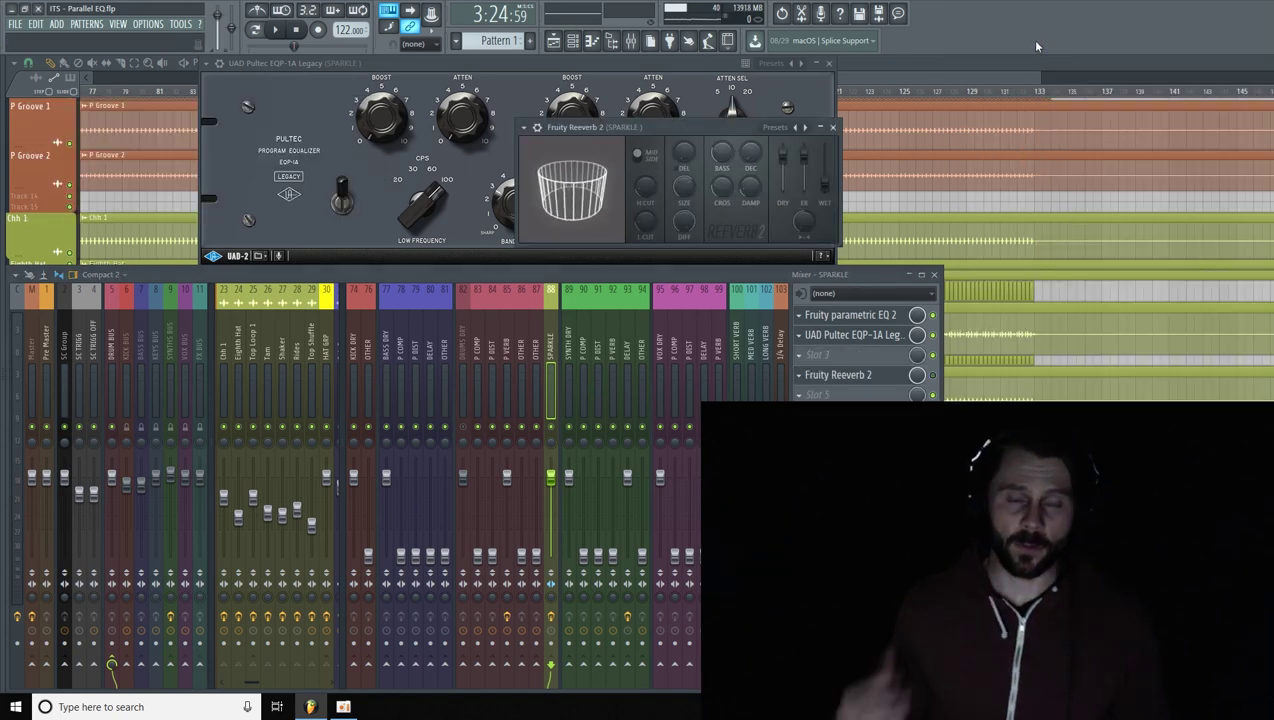
- Set the Pultec's High Frequency boost to 16 KCS and compare it off and on during playback, ending on
{"action": "left_click", "coordinate": [676, 69]}
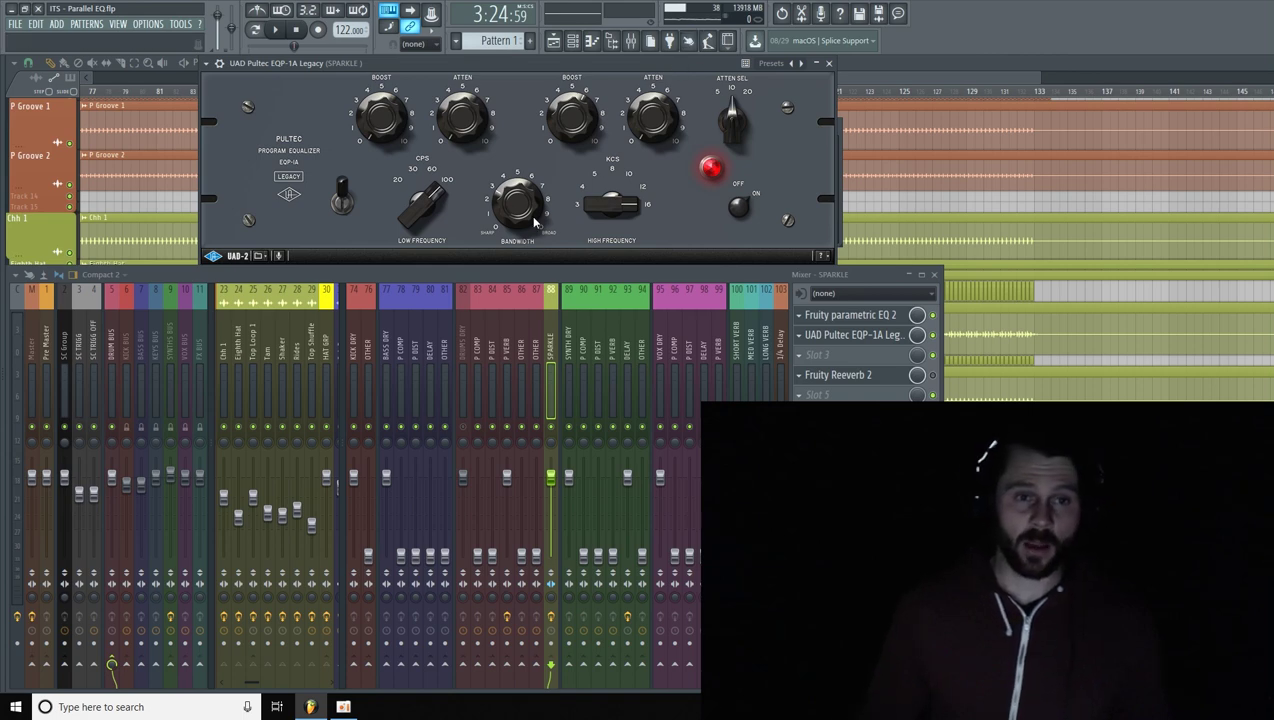
{"action": "left_click_drag", "start_coordinate": [604, 209], "coordinate": [647, 210]}
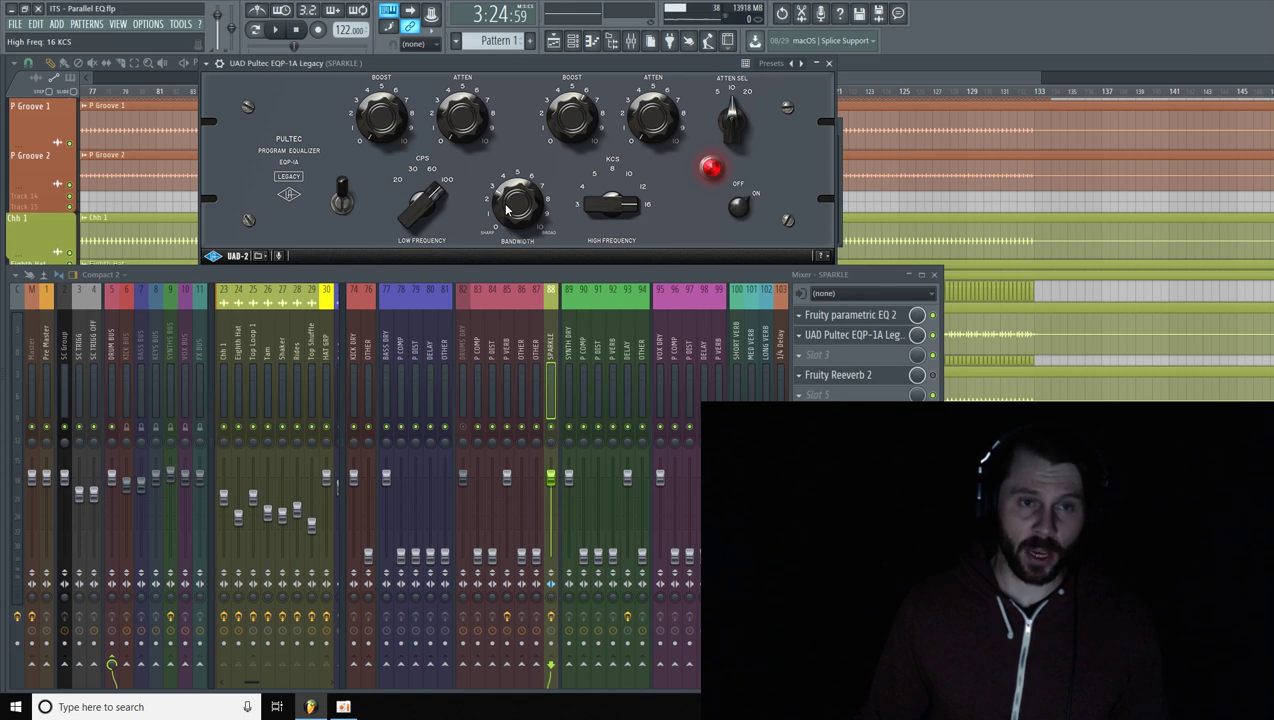
{"action": "left_click", "coordinate": [739, 207]}
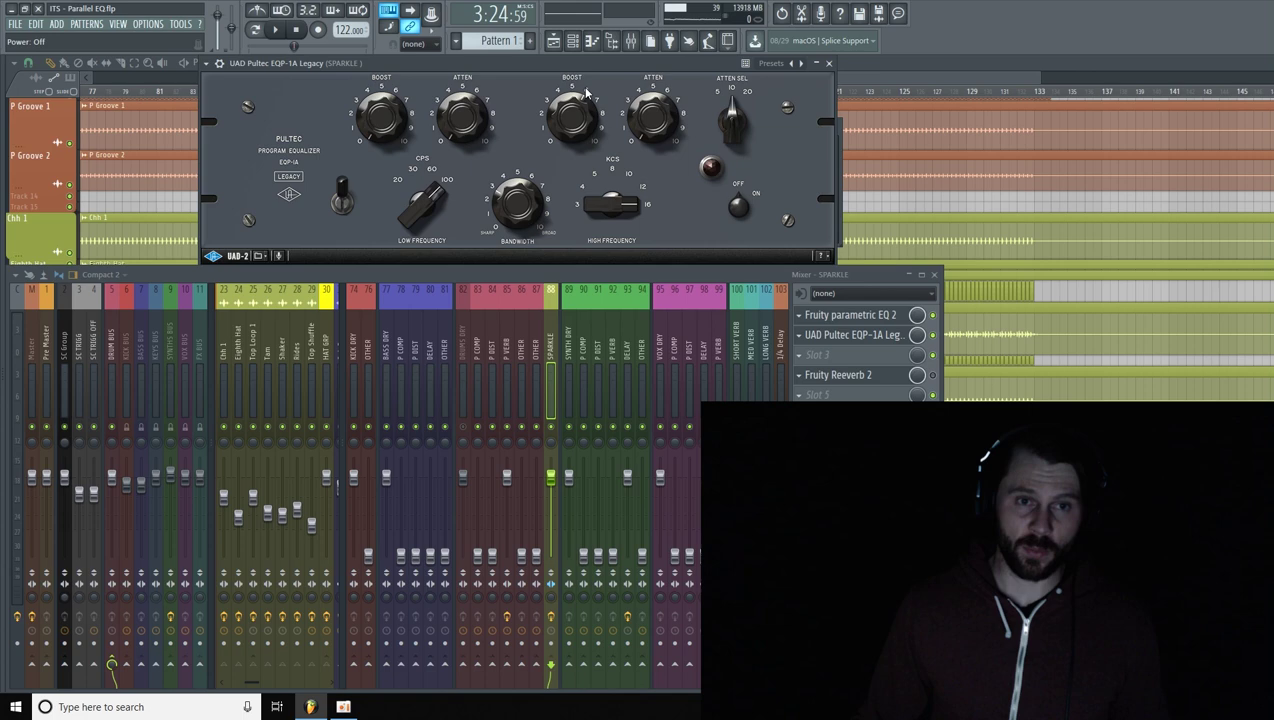
{"action": "key", "text": "space"}
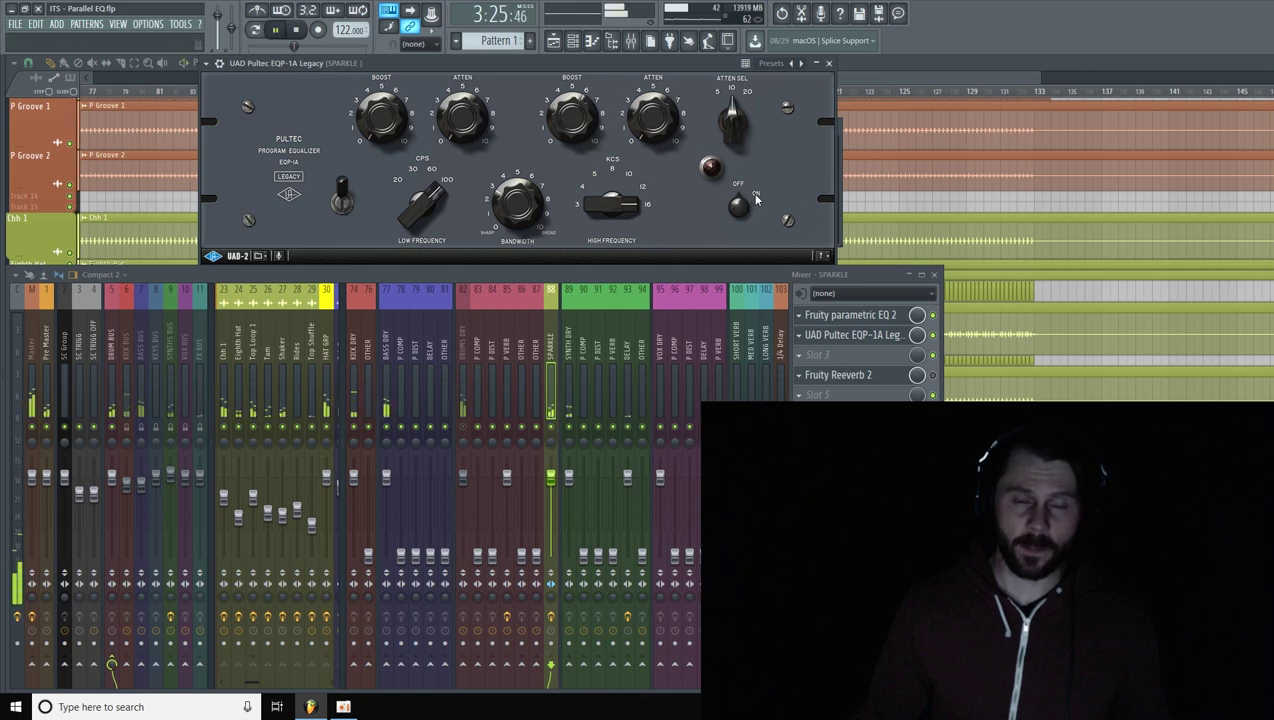
{"action": "left_click", "coordinate": [741, 192]}
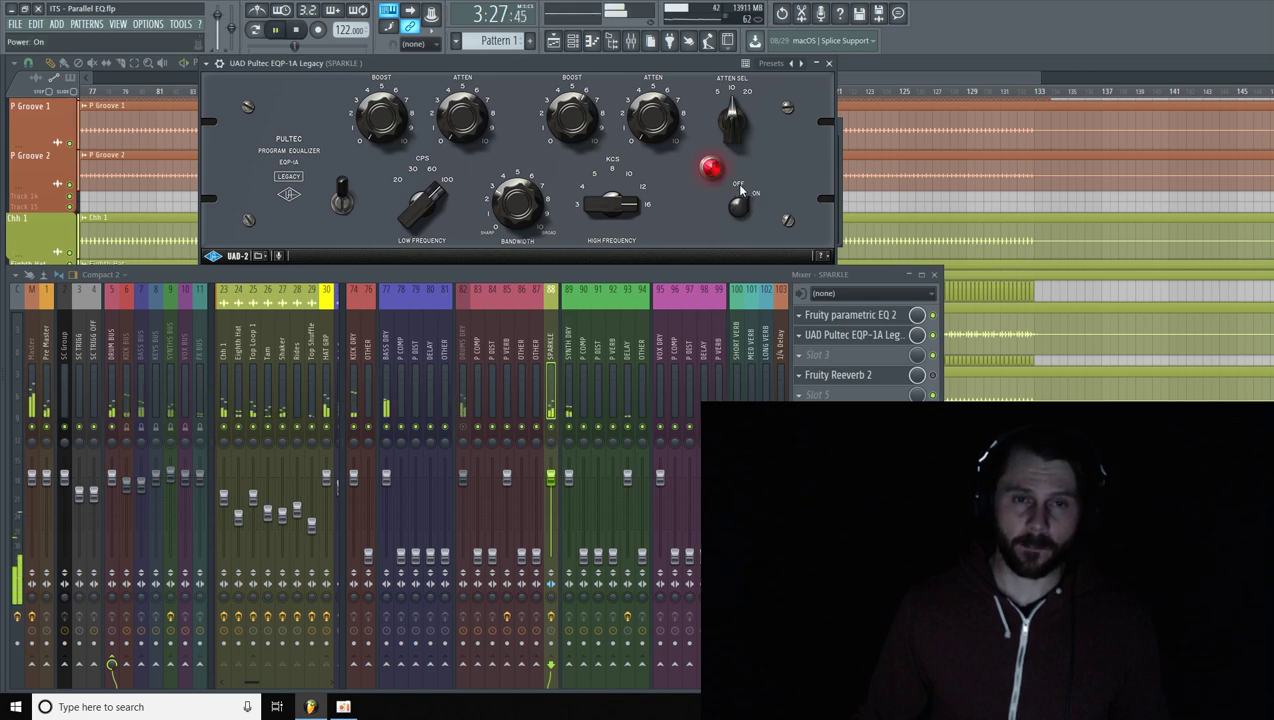
{"action": "left_click", "coordinate": [741, 194]}
{"action": "left_click", "coordinate": [754, 193]}
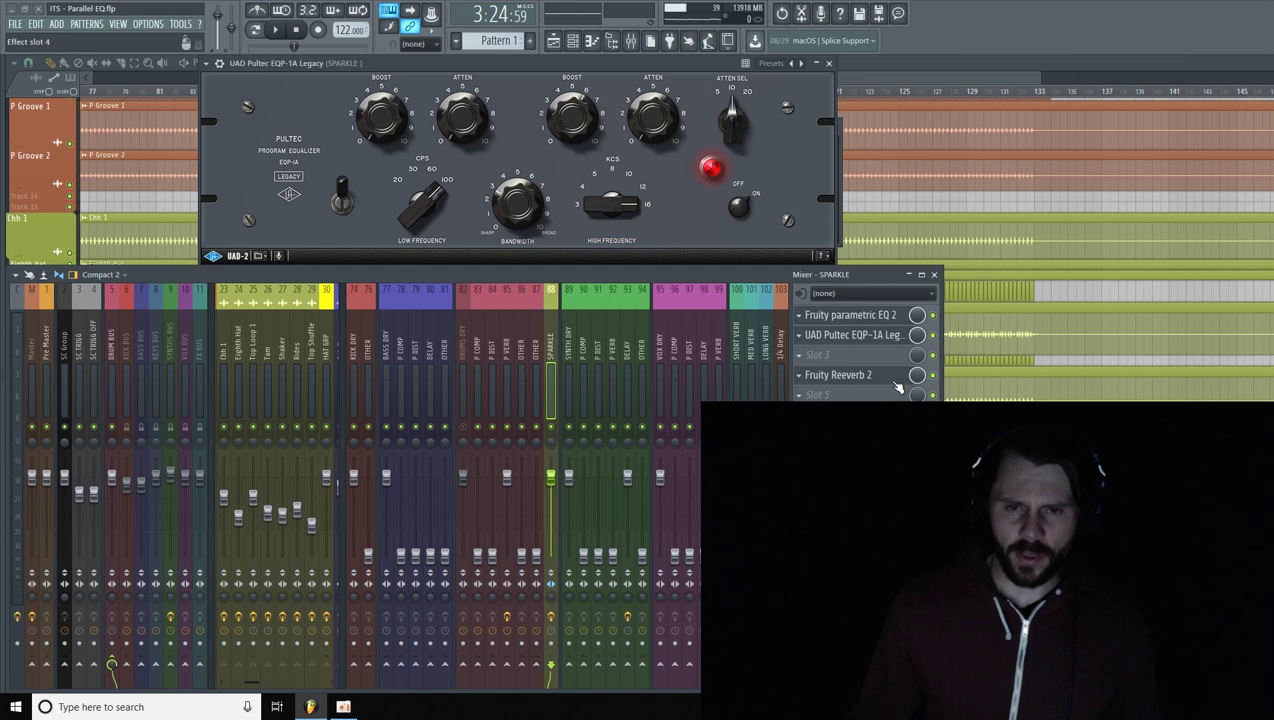
- Open SPARKLE's Fruity Reeverb 2, close the parametric EQ and Pultec windows, and reposition the reverb
{"action": "left_click", "coordinate": [898, 384]}
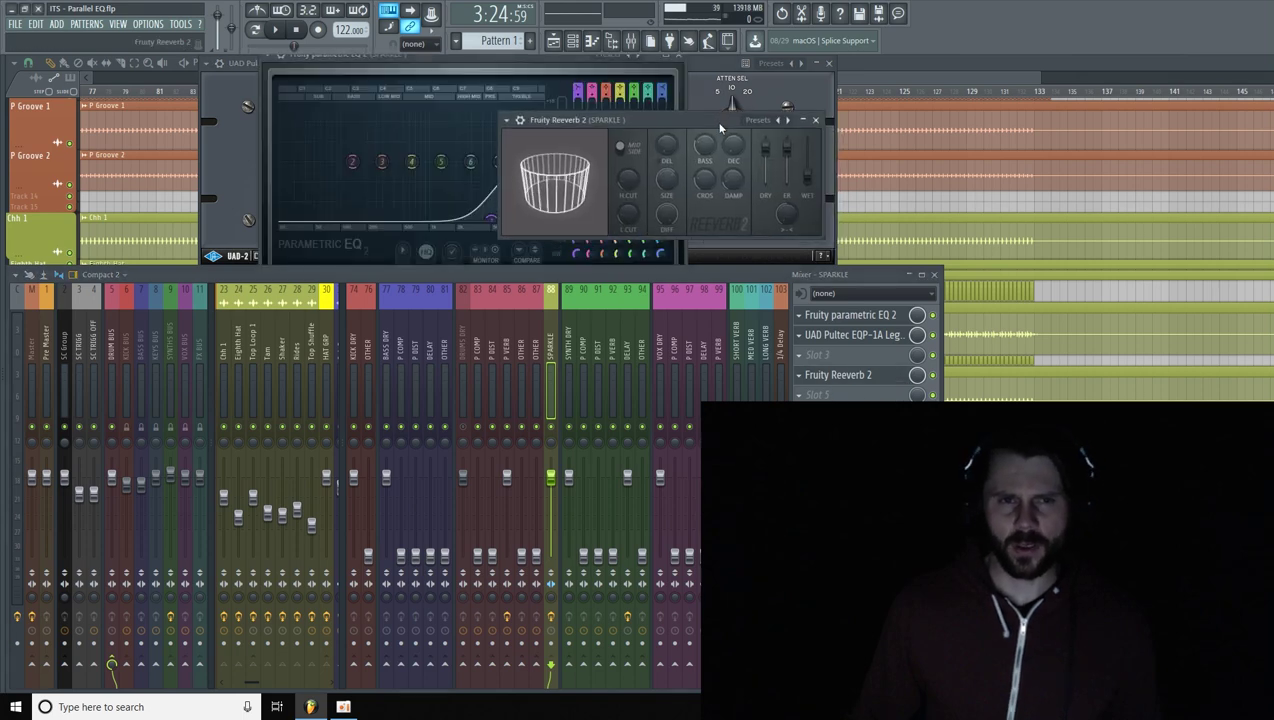
{"action": "left_click", "coordinate": [677, 63]}
{"action": "left_click", "coordinate": [677, 63]}
{"action": "left_click", "coordinate": [828, 63]}
{"action": "left_click_drag", "start_coordinate": [718, 121], "coordinate": [702, 127]}
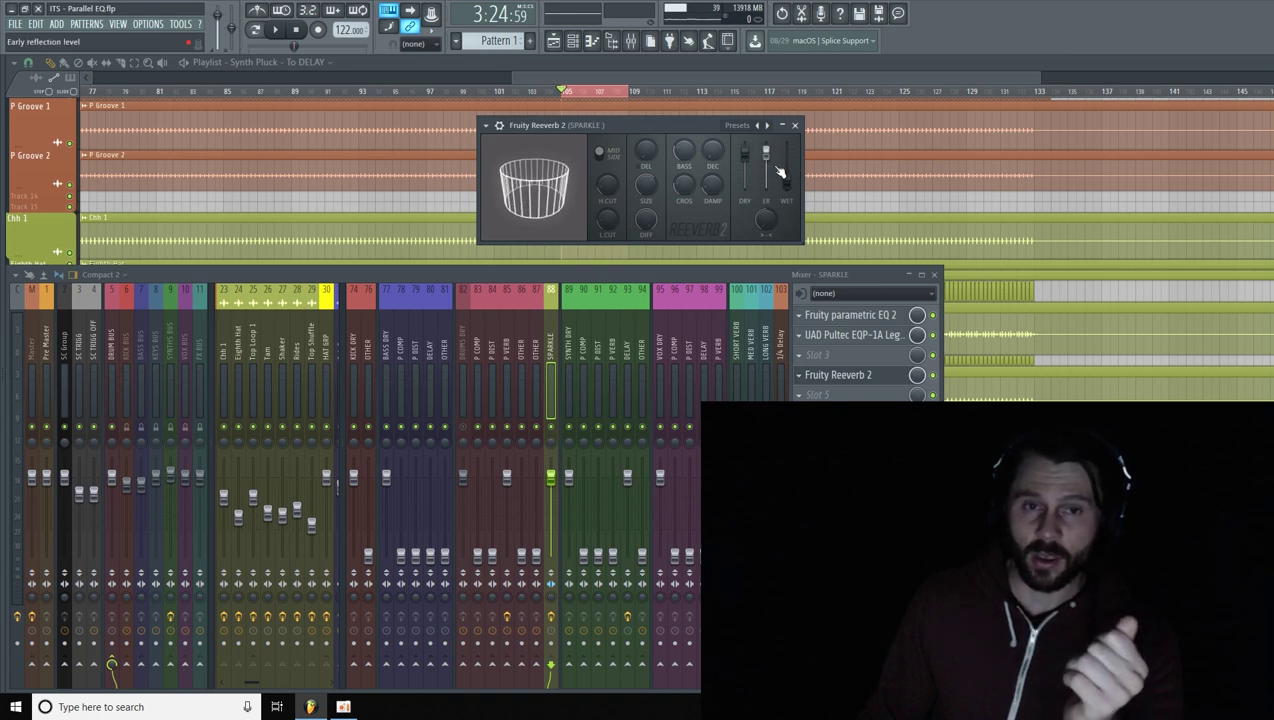
- Raise Reeverb 2's early reflections to 98% and, during playback, bring the wet level to 25%
{"action": "left_click_drag", "start_coordinate": [766, 156], "coordinate": [714, 162]}
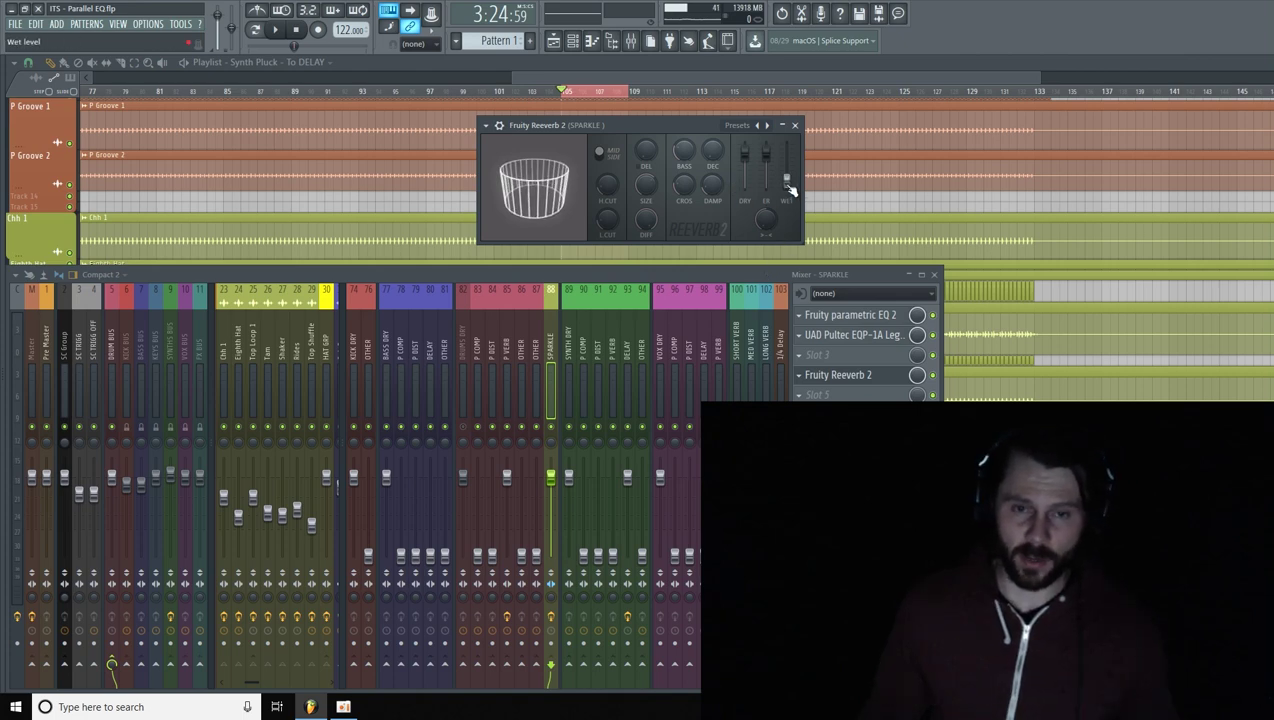
{"action": "key", "text": "space"}
{"action": "left_click_drag", "start_coordinate": [788, 182], "coordinate": [788, 162]}
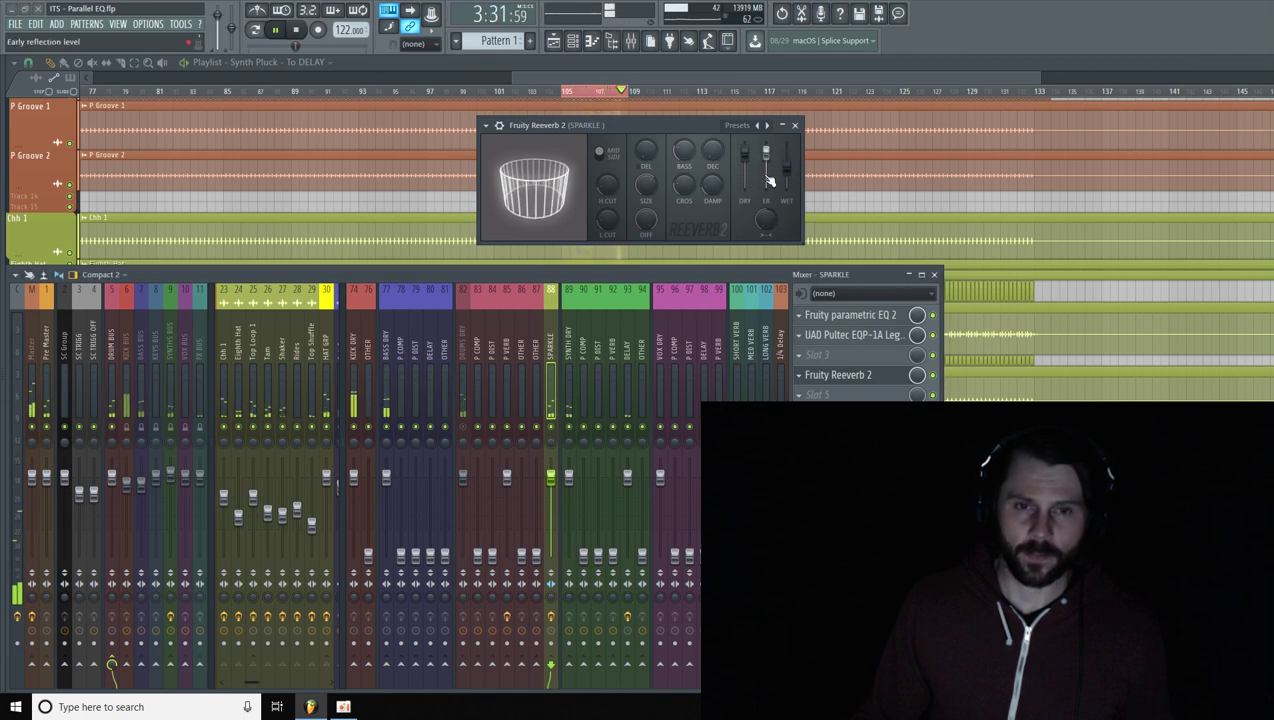
- Try Reeverb 2's wet level at 55%, settle it back at 37%, and stop playback
{"action": "left_click_drag", "start_coordinate": [791, 165], "coordinate": [791, 172]}
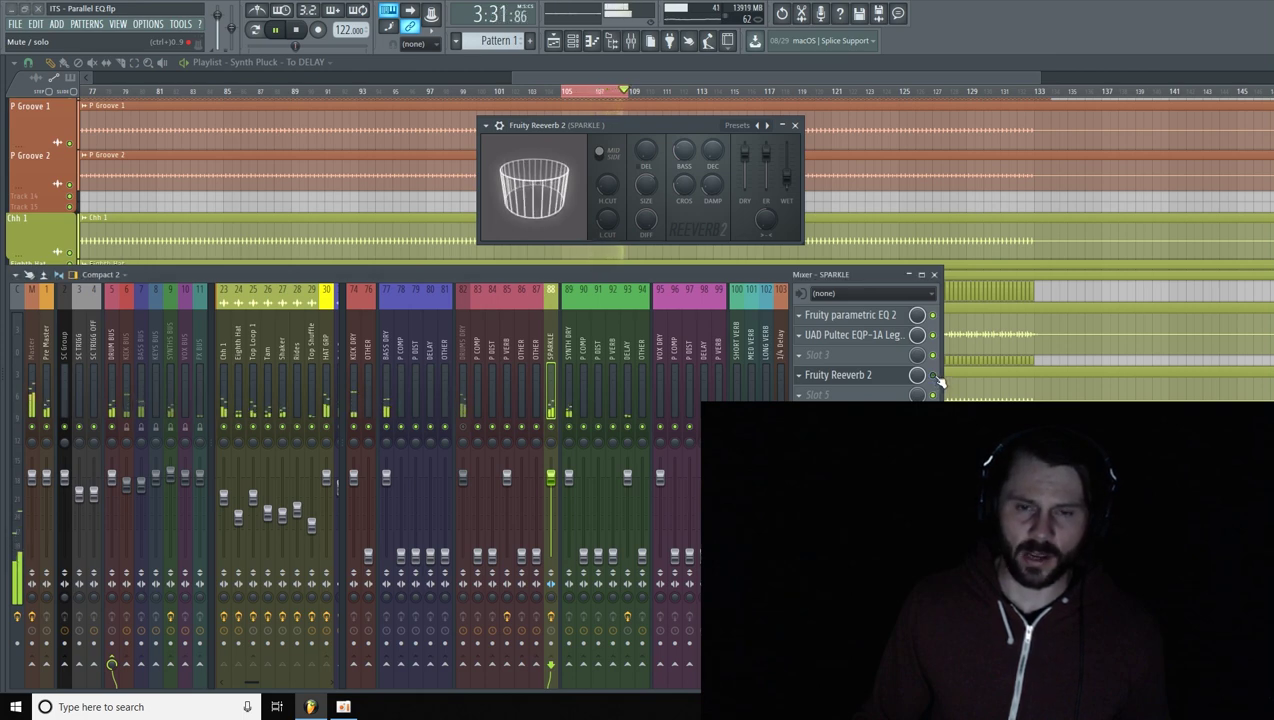
{"action": "left_click_drag", "start_coordinate": [787, 179], "coordinate": [787, 172]}
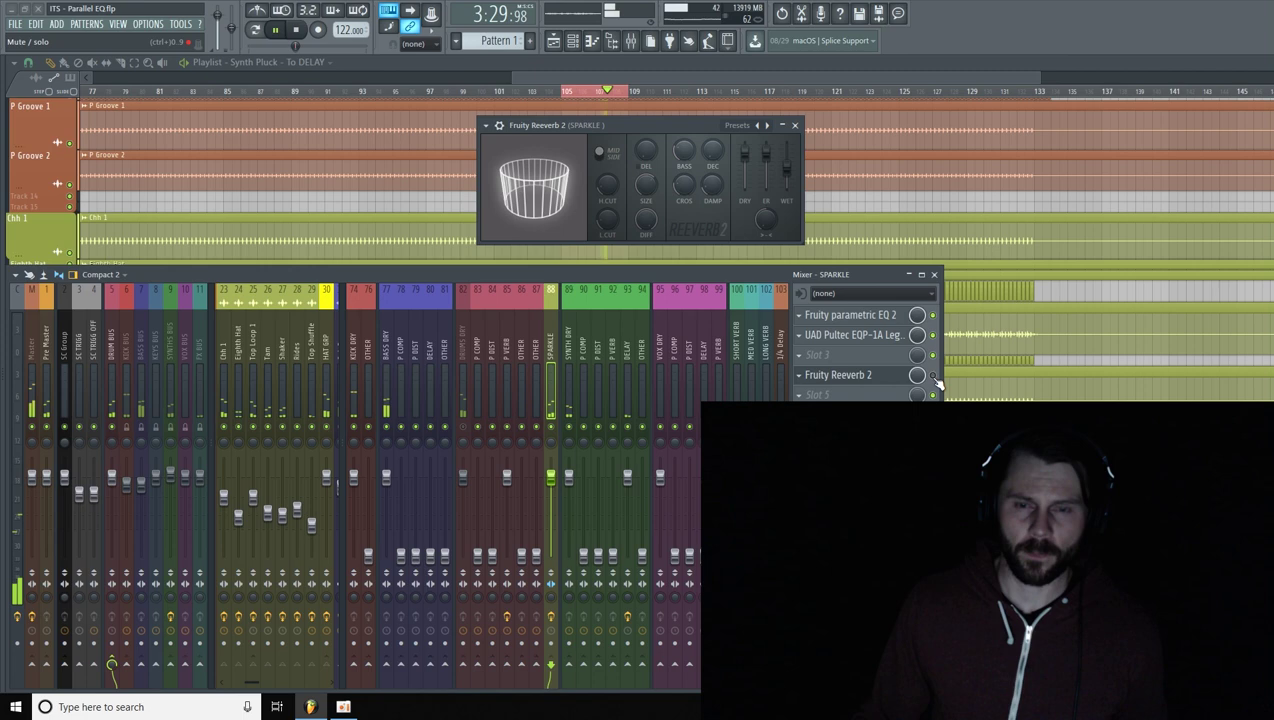
{"action": "key", "text": "space"}
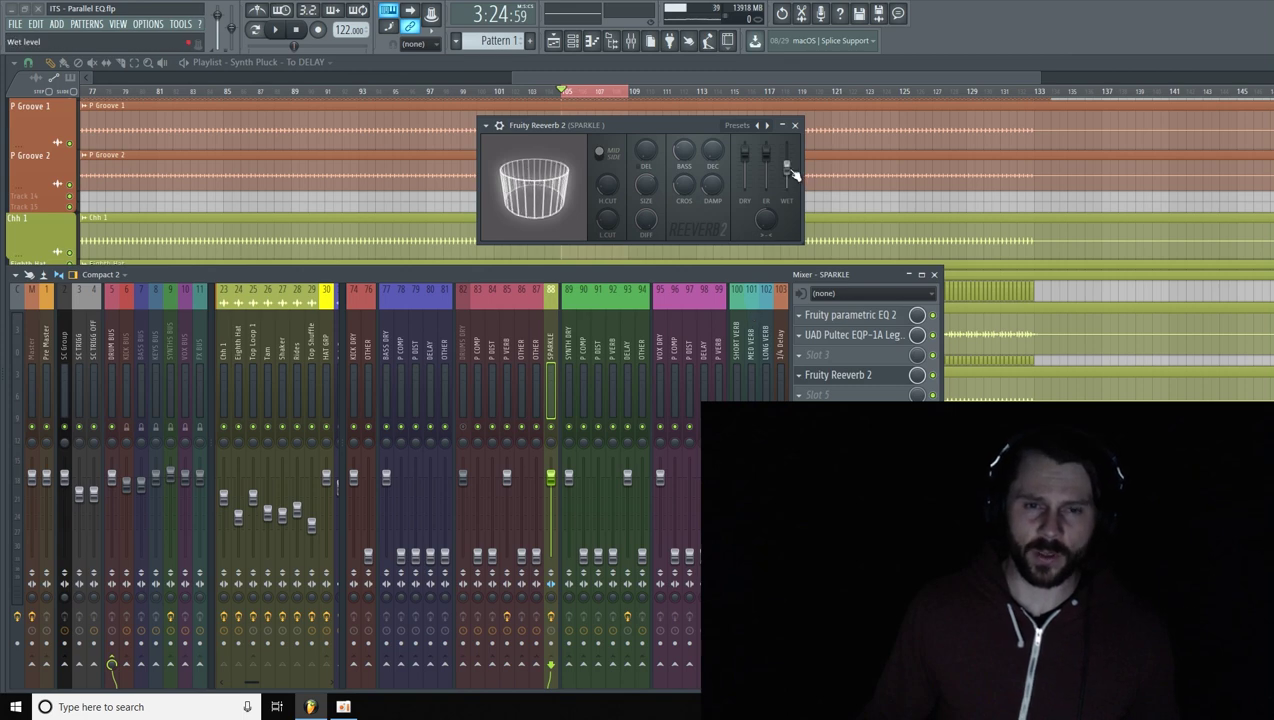
- Lower Reeverb 2's wet level to 32% and nudge its window slightly left
{"action": "mouse_move", "coordinate": [792, 174]}
{"action": "left_mouse_down"}
{"action": "mouse_move", "coordinate": [790, 189]}
{"action": "mouse_move", "coordinate": [787, 175]}
{"action": "left_mouse_up"}
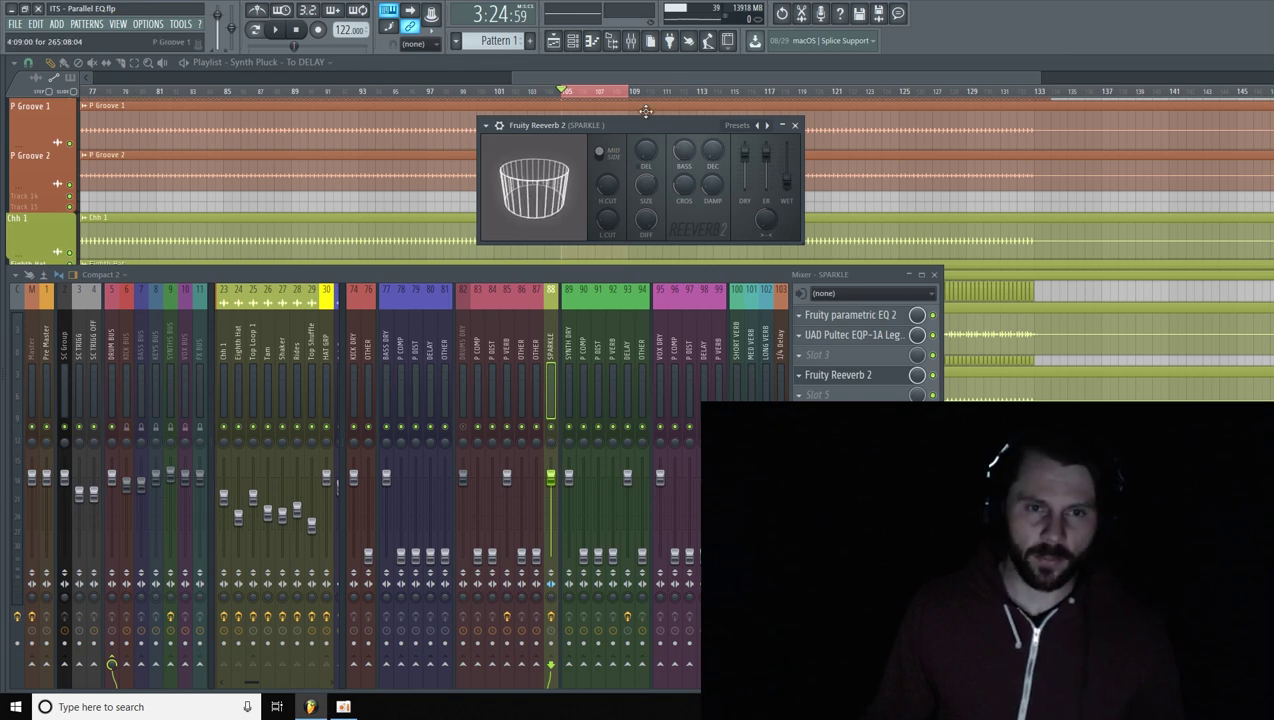
{"action": "left_click_drag", "start_coordinate": [643, 127], "coordinate": [630, 127]}
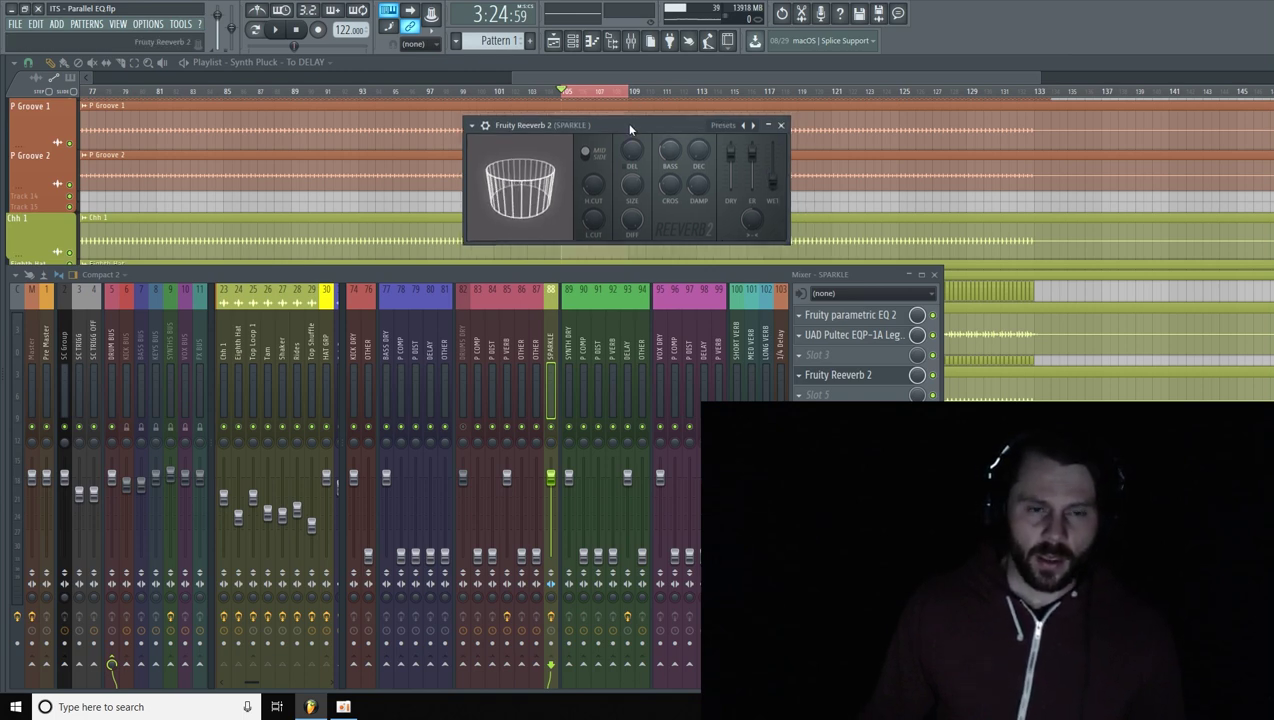
- Unmute insert 82 DRUMS DRY, start playback, and select insert 30 HAT GRP
{"action": "left_click", "coordinate": [466, 434]}
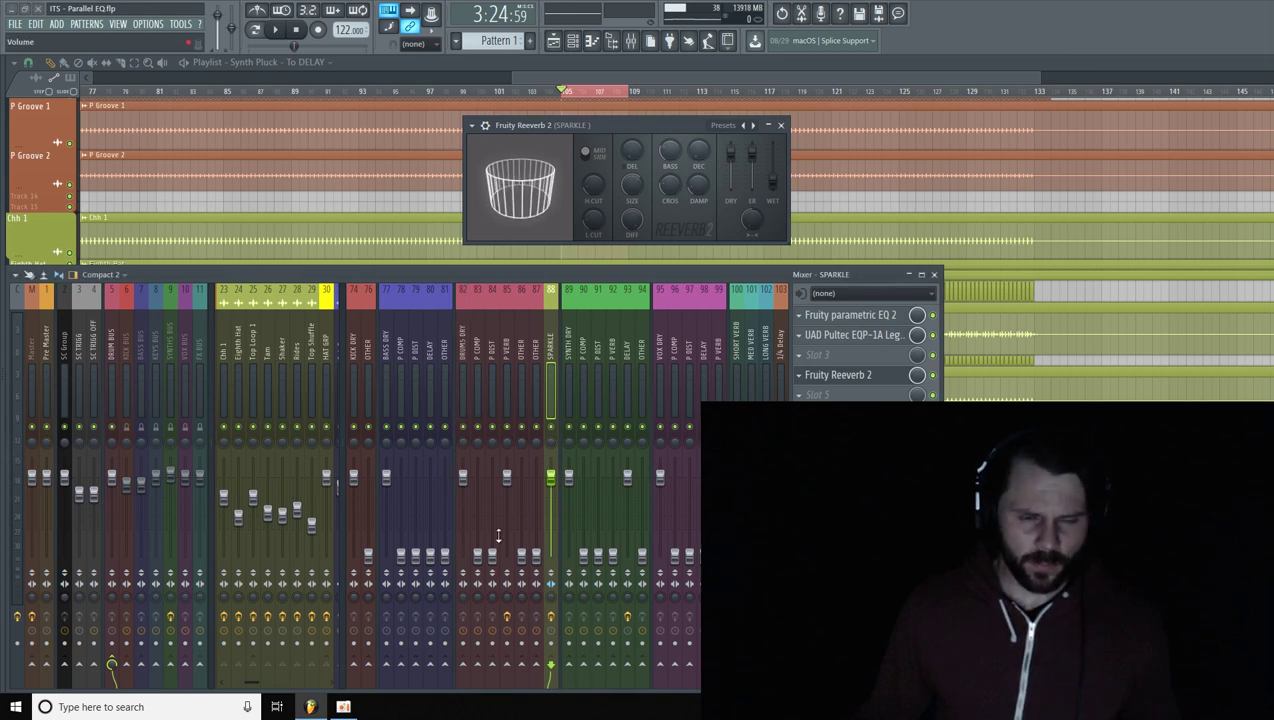
{"action": "key", "text": "space"}
{"action": "left_click", "coordinate": [330, 680]}
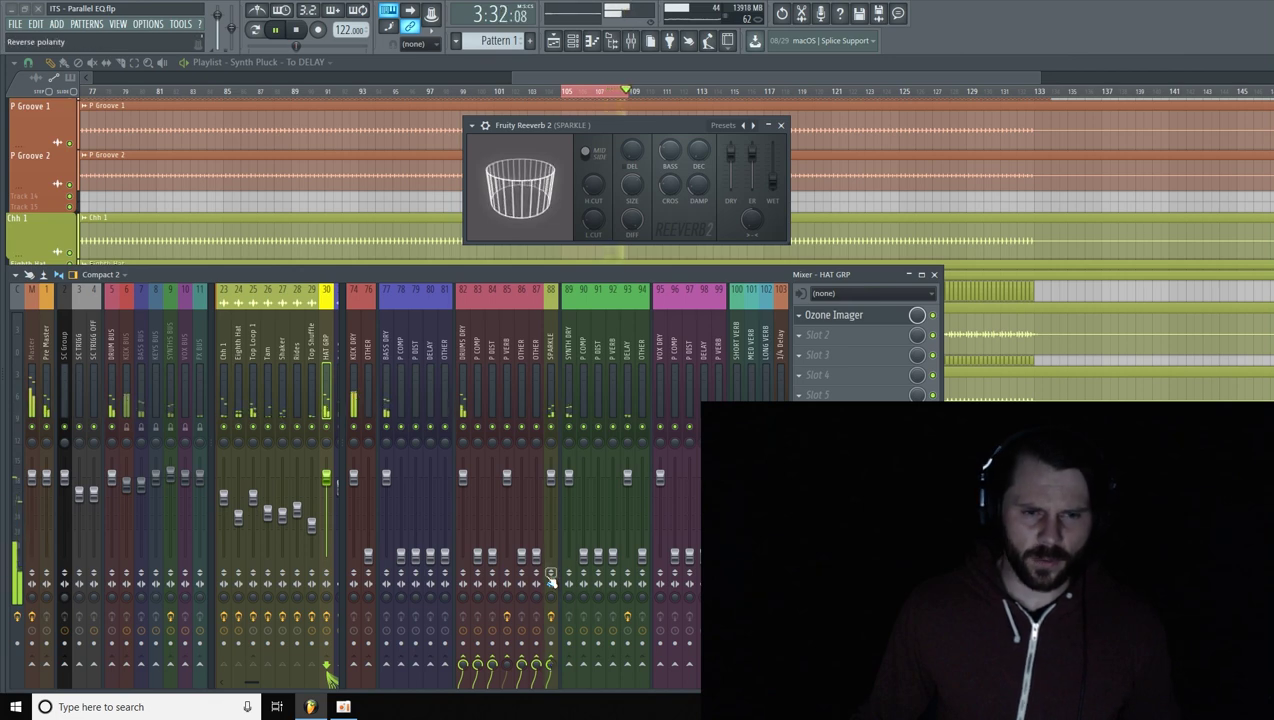
- Swap SPARKLE's left and right channels, compare against HAT GRP during playback, then reselect SPARKLE
{"action": "key", "text": "space"}
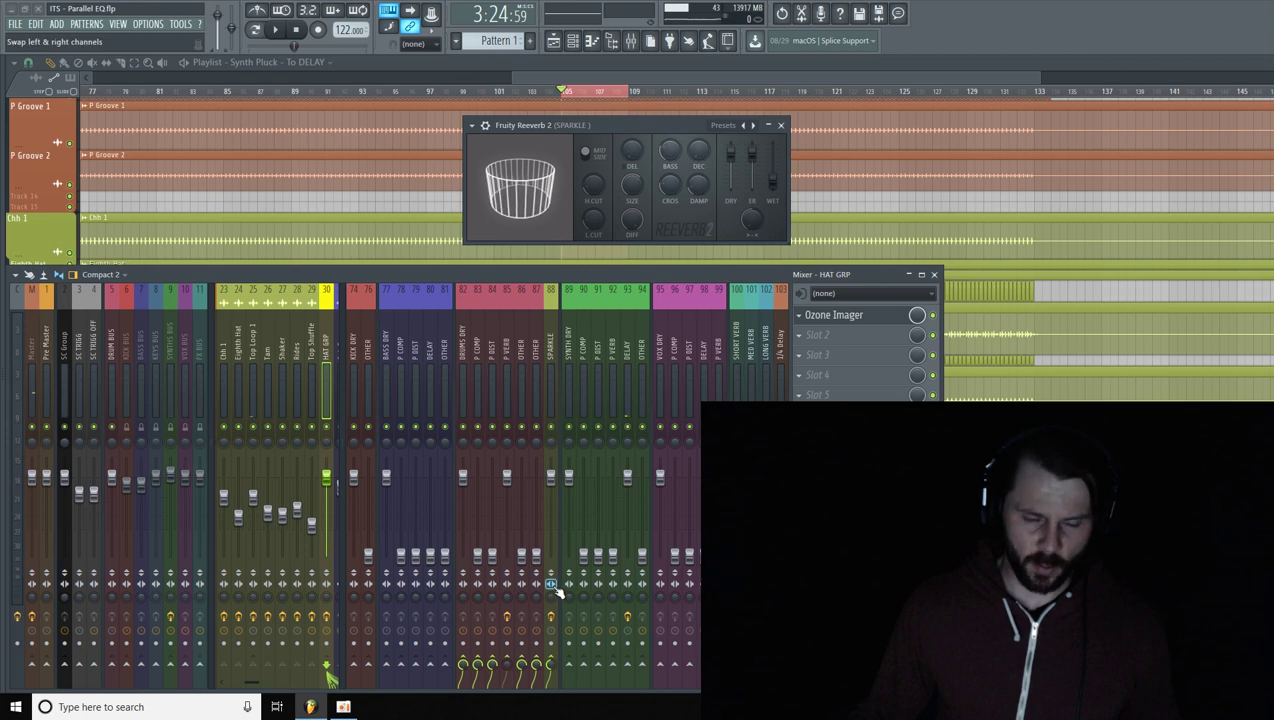
{"action": "left_click", "coordinate": [553, 590]}
{"action": "left_click", "coordinate": [326, 375]}
{"action": "key", "text": "space"}
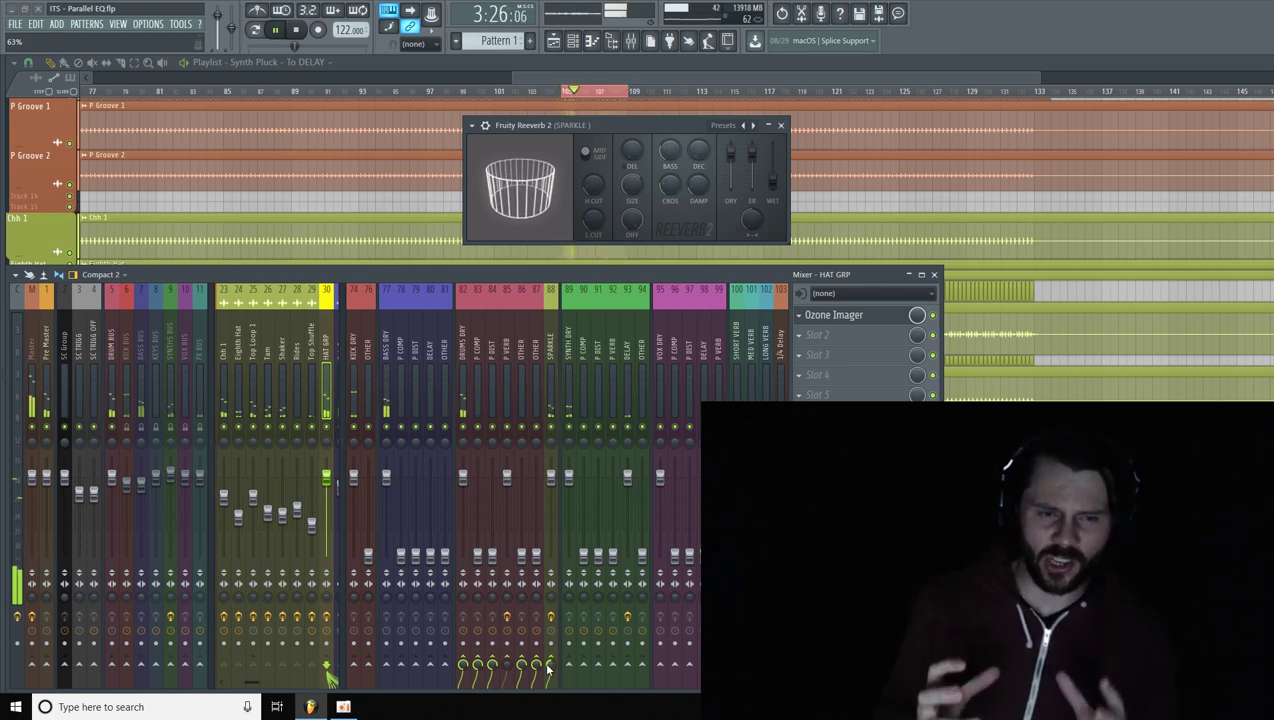
{"action": "left_click", "coordinate": [551, 588]}
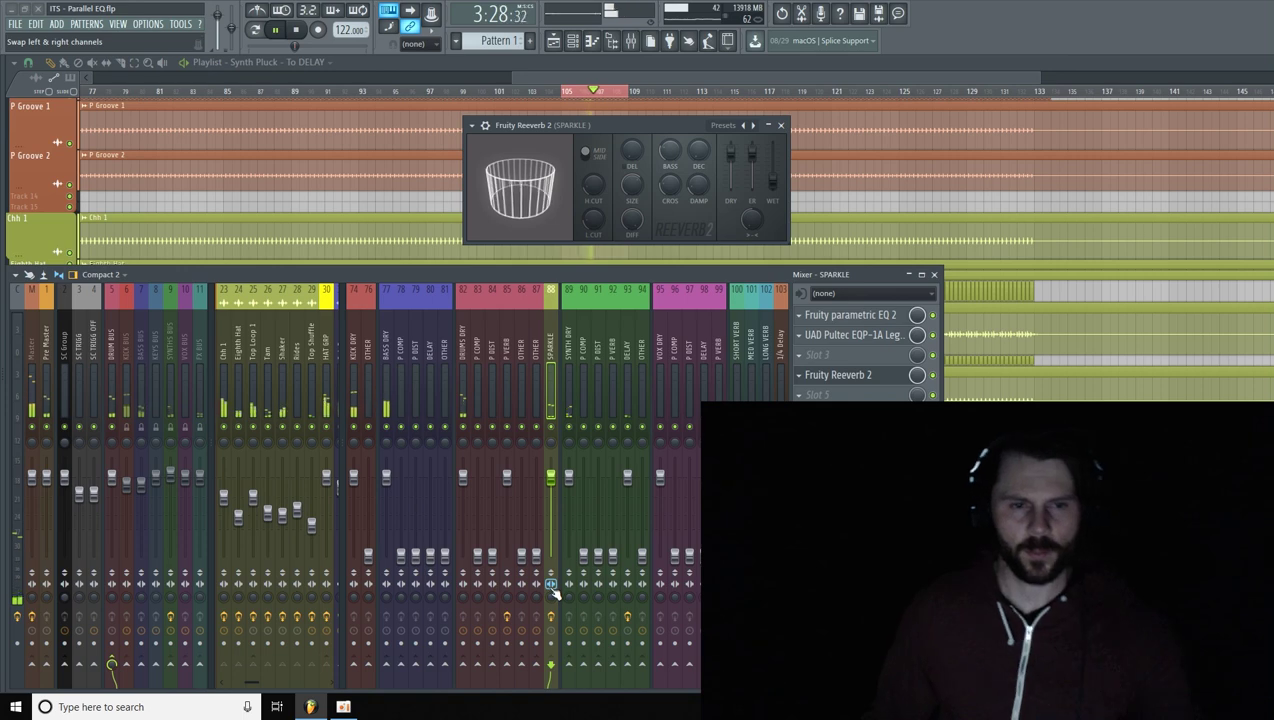
{"action": "key", "text": "space"}
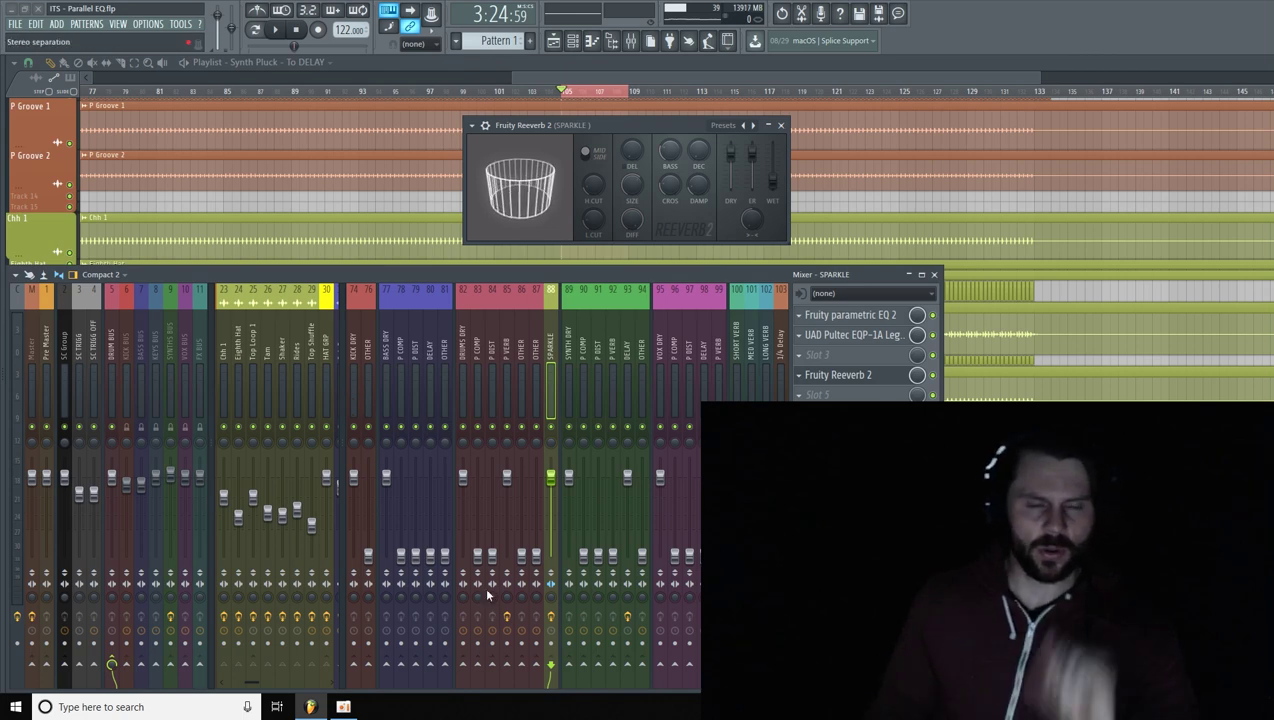
- With HAT GRP selected, toggle SPARKLE's mute during playback to compare, ending unmuted
{"action": "left_click", "coordinate": [323, 355]}
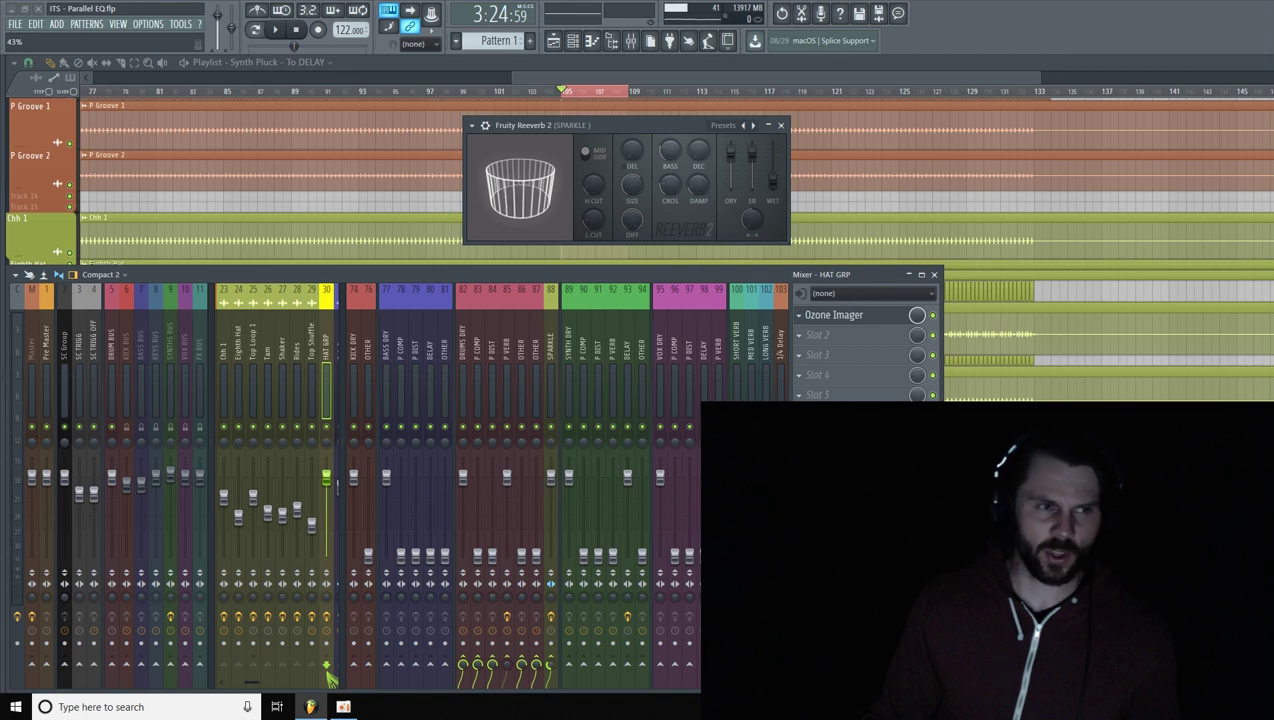
{"action": "key", "text": "space"}
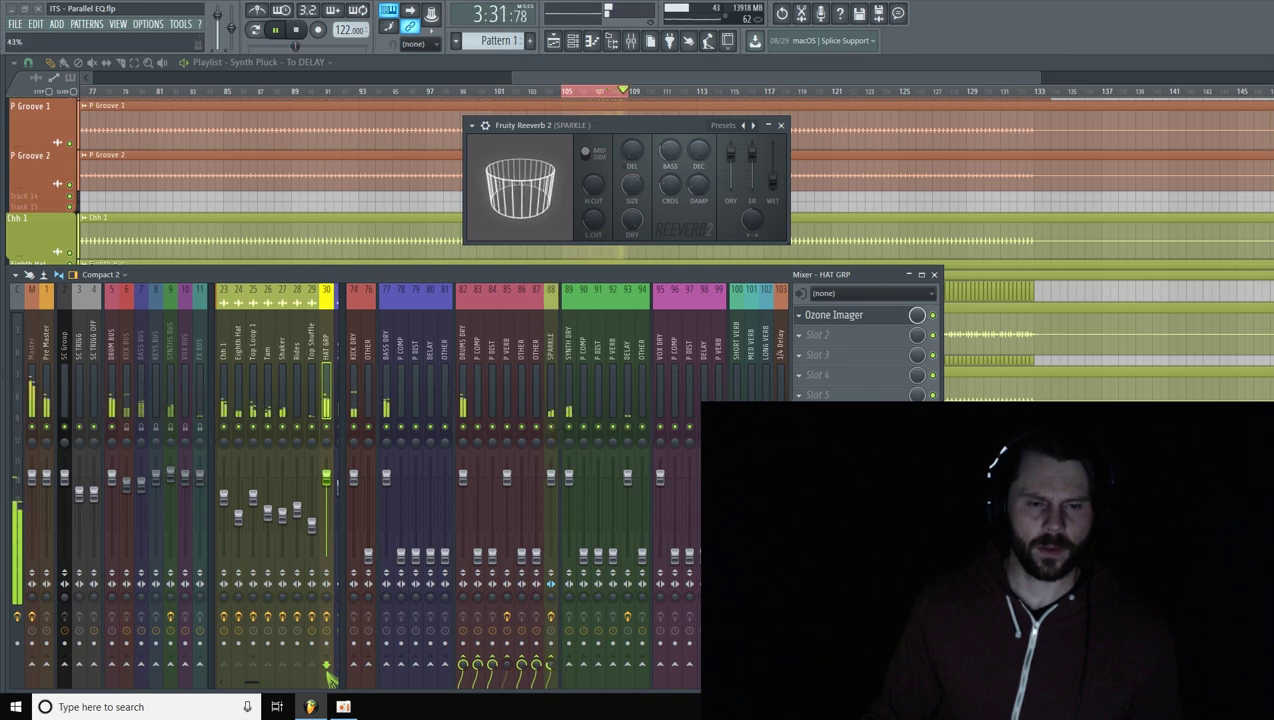
{"action": "left_click", "coordinate": [552, 428]}
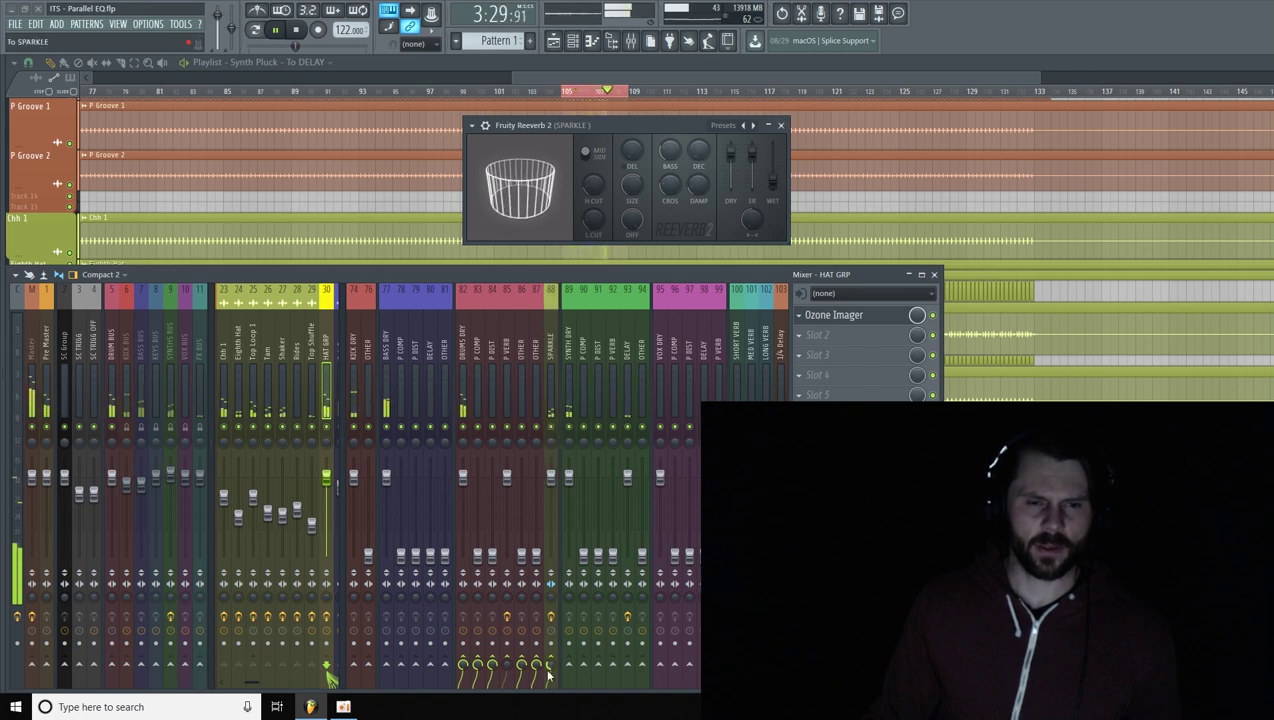
{"action": "left_click", "coordinate": [558, 431]}
{"action": "left_click", "coordinate": [558, 431]}
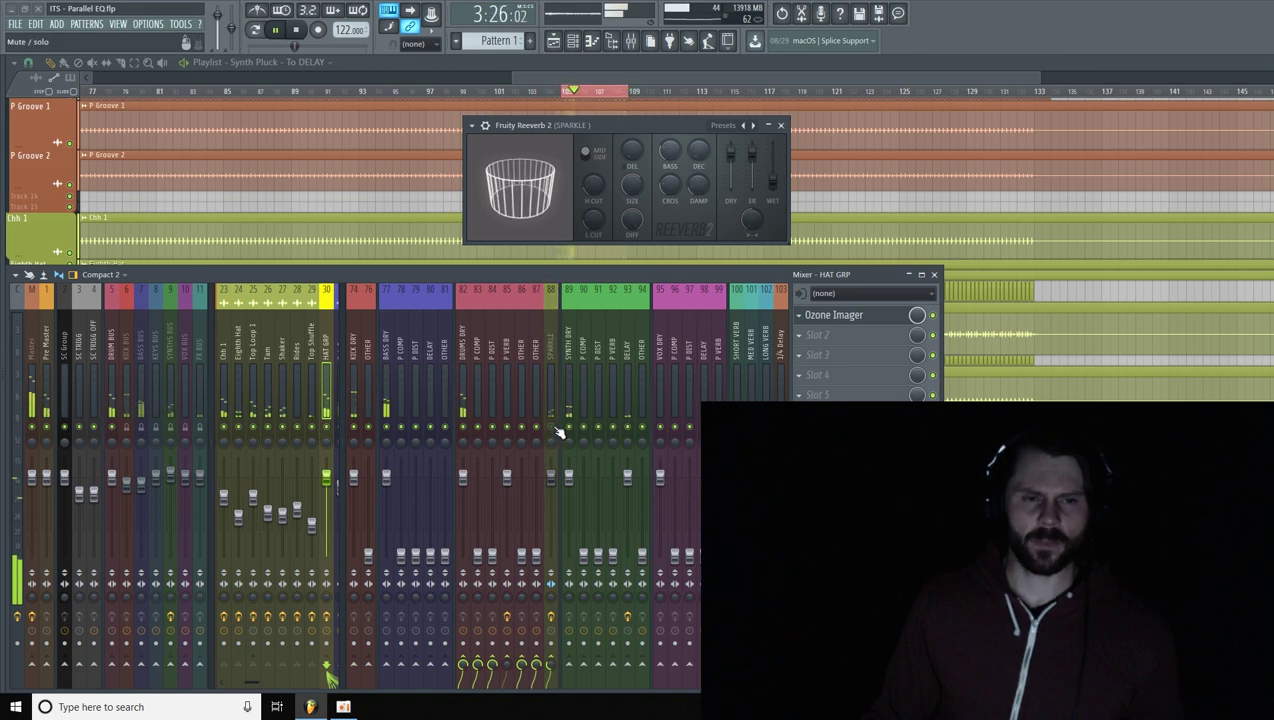
{"action": "left_click", "coordinate": [558, 431]}
{"action": "key", "text": "space"}
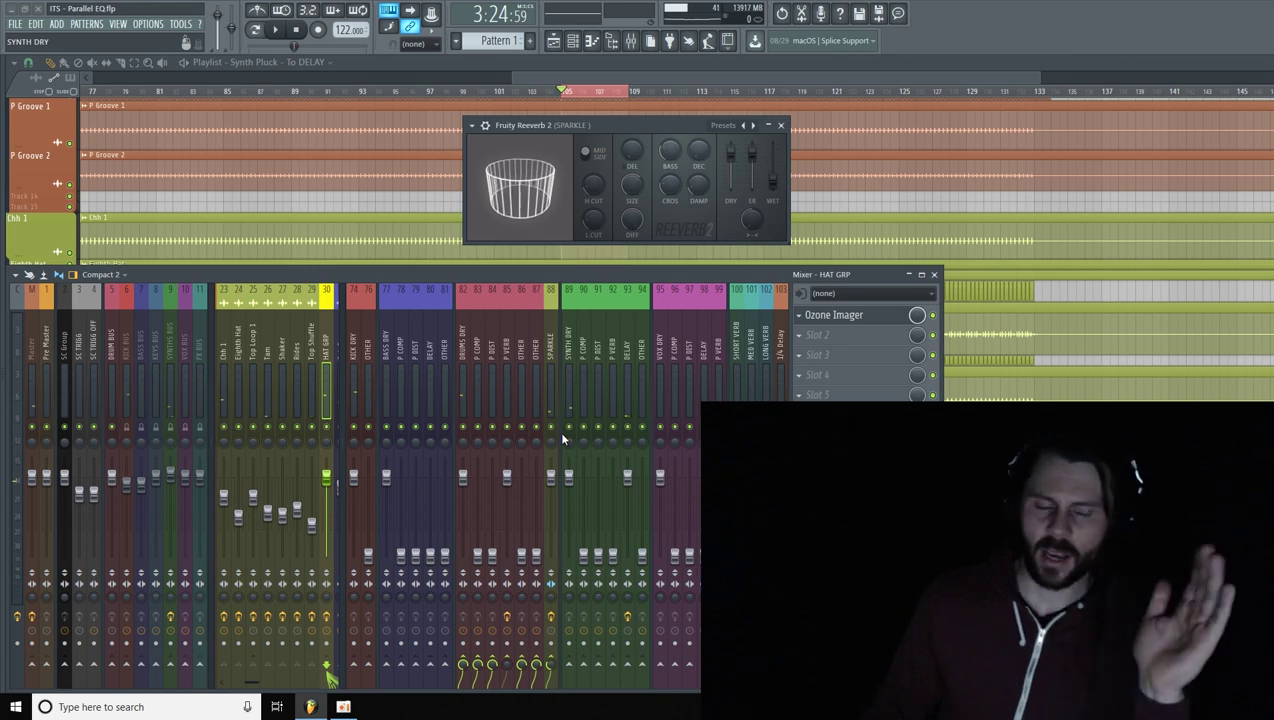